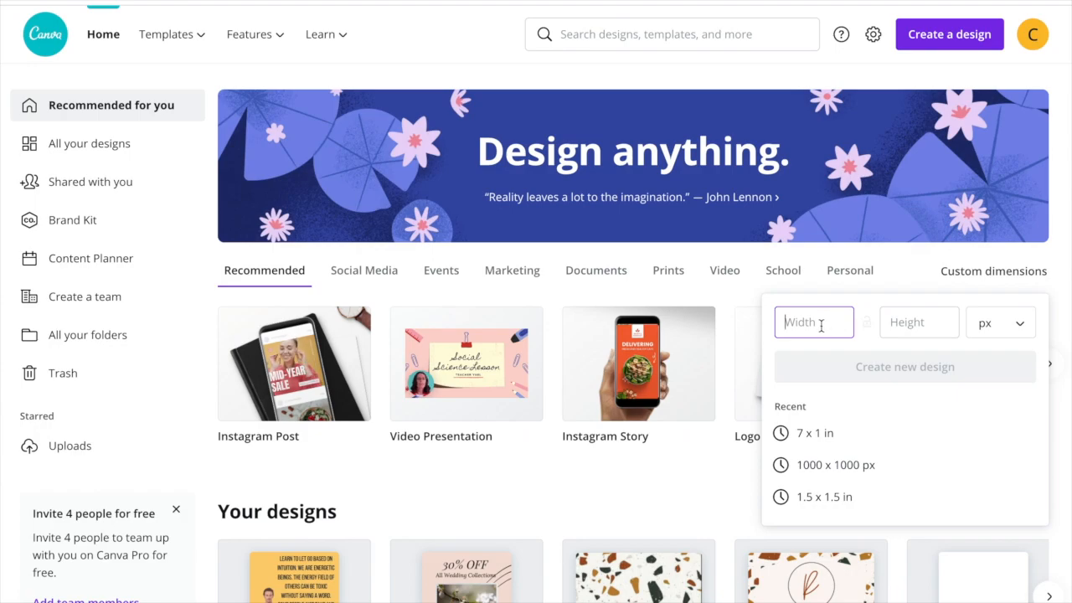
# - Create a new custom design measuring 1000 x 1000 px
pyautogui.click(919, 321)
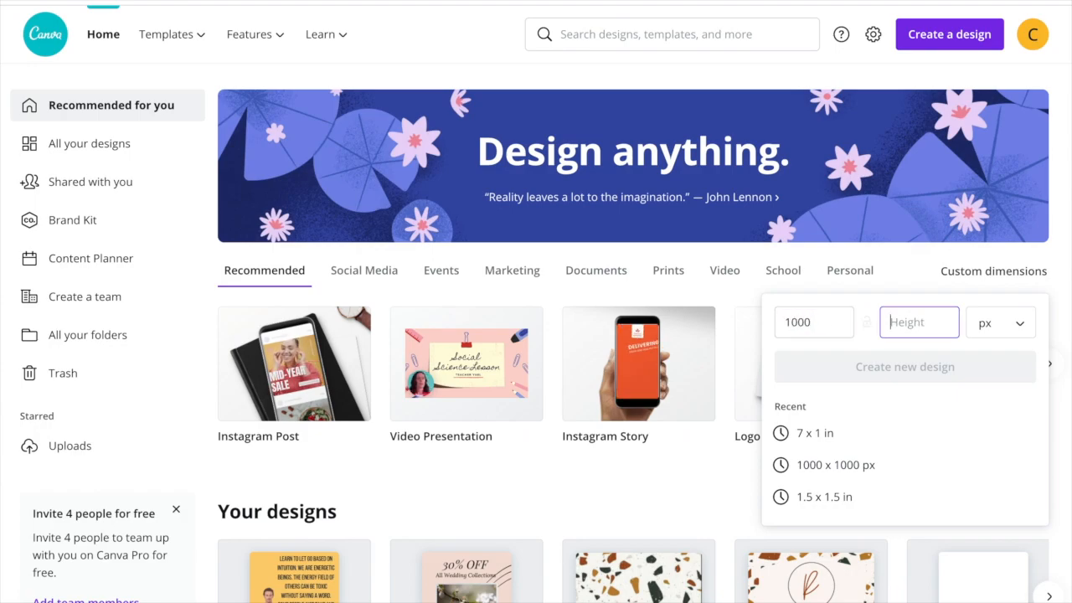
pyautogui.write('1000')
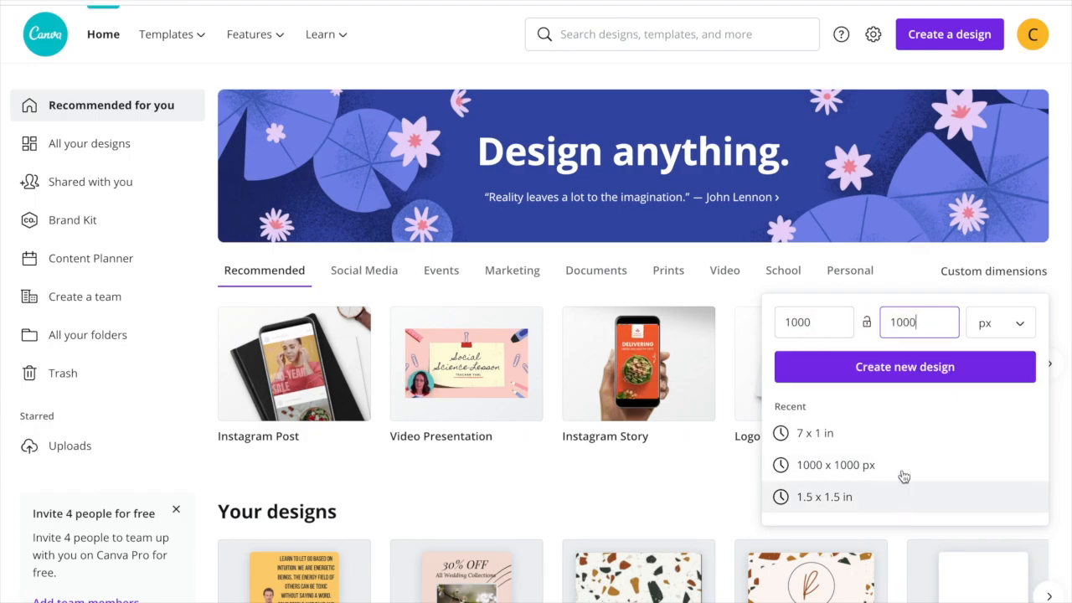
pyautogui.click(944, 366)
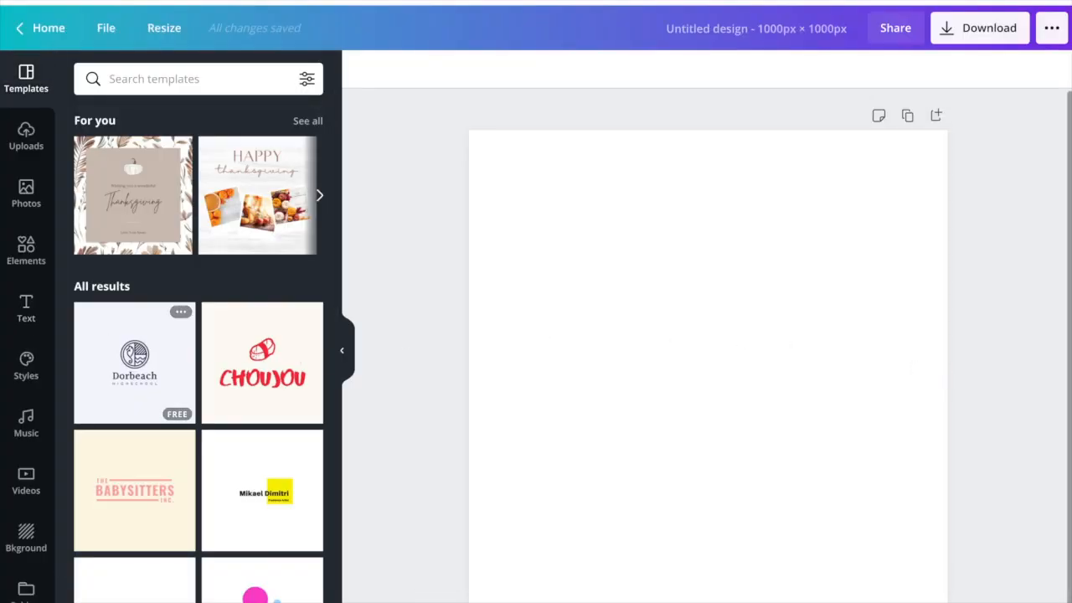
# - Add a heading reading "New Post" to the blank page and set its font to Helvetica Regular
pyautogui.click(25, 310)
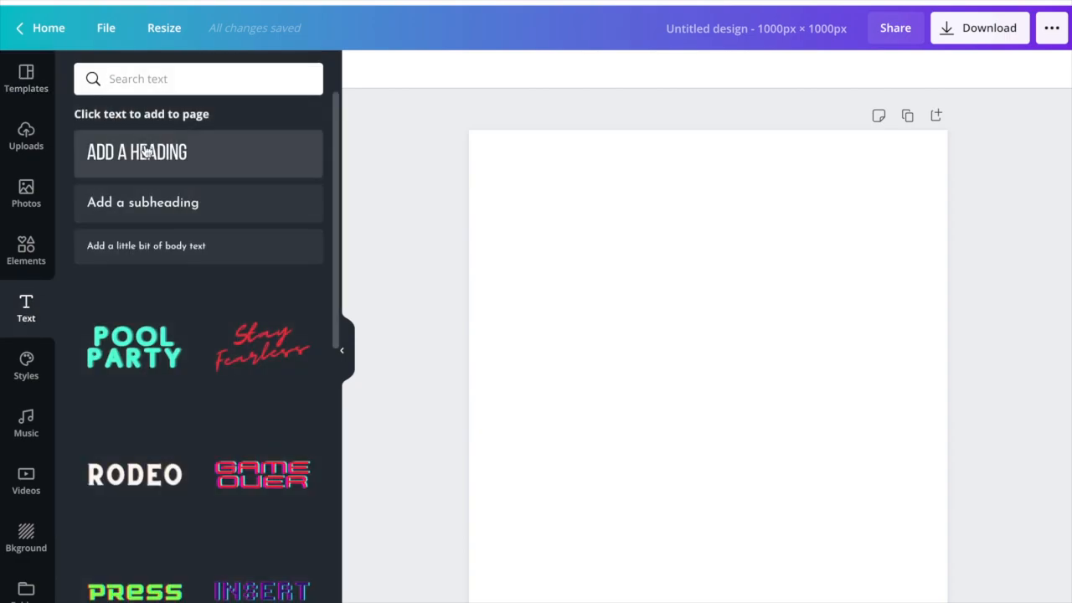
pyautogui.click(146, 152)
pyautogui.write('N')
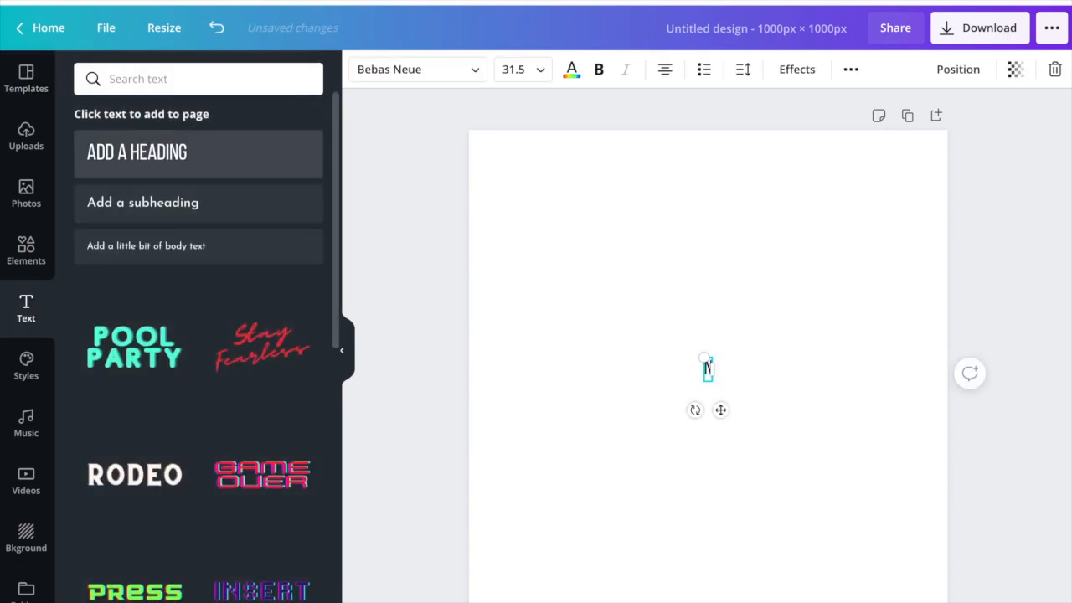
pyautogui.write('EW POST')
pyautogui.hotkey('ctrl', 'a')
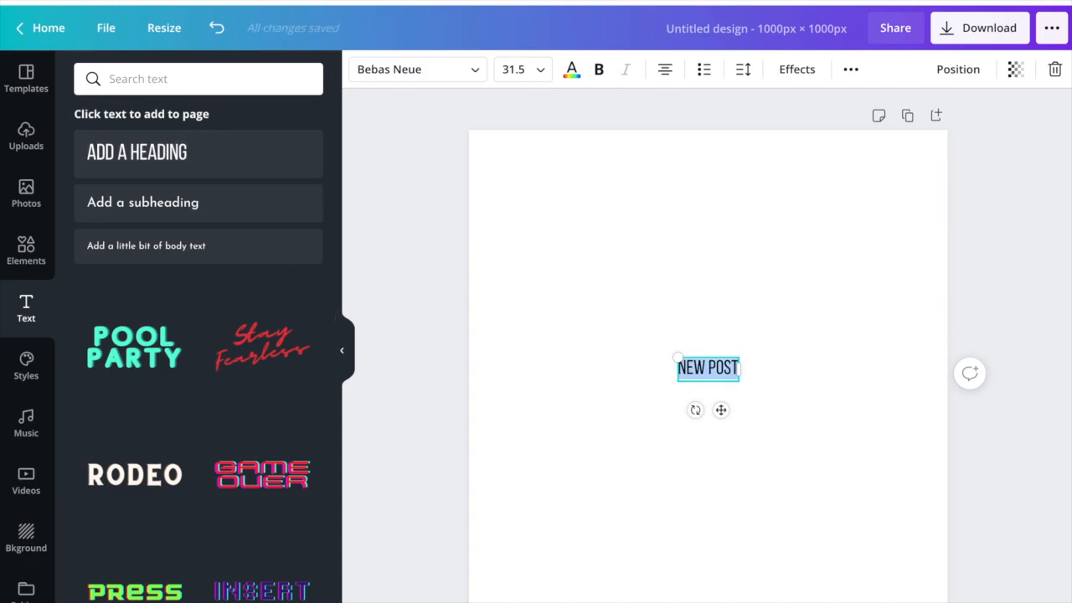
pyautogui.click(361, 67)
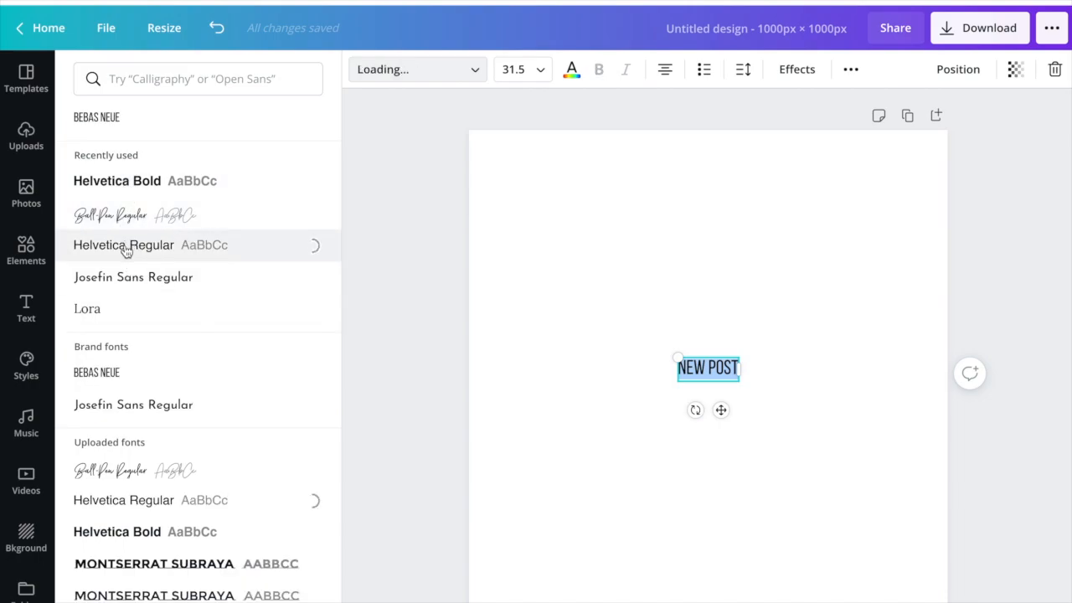
# - Enlarge the "New Post" heading to about size 117 and centre it horizontally in the upper half of the page
pyautogui.moveTo(666, 352); pyautogui.dragTo(531, 229)
pyautogui.click(748, 292)
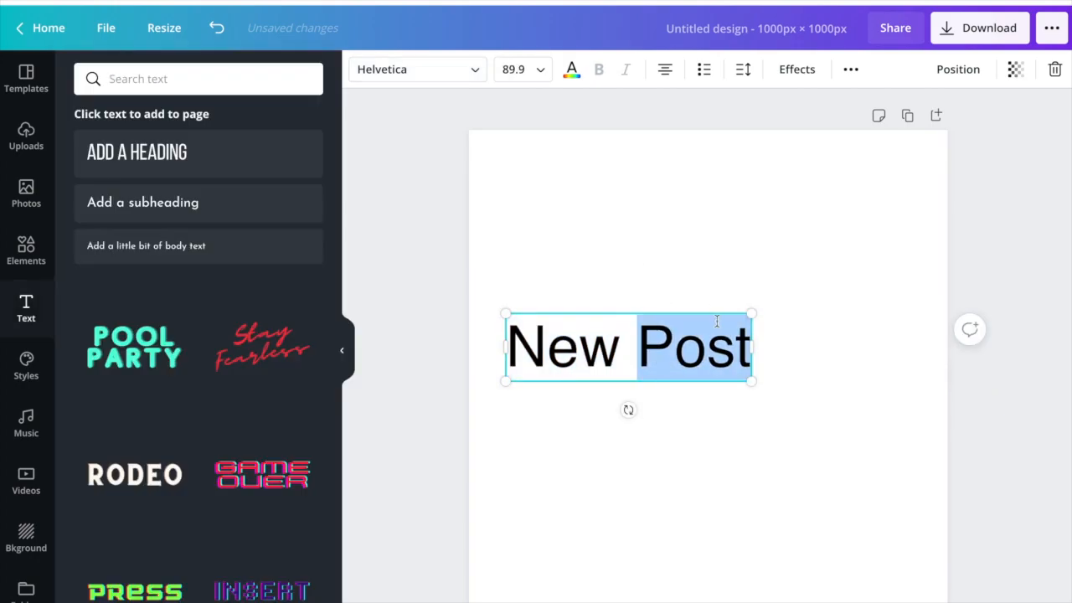
pyautogui.click(821, 260)
pyautogui.moveTo(697, 353); pyautogui.dragTo(773, 307)
pyautogui.moveTo(831, 265); pyautogui.dragTo(887, 166)
pyautogui.moveTo(766, 273); pyautogui.dragTo(746, 288)
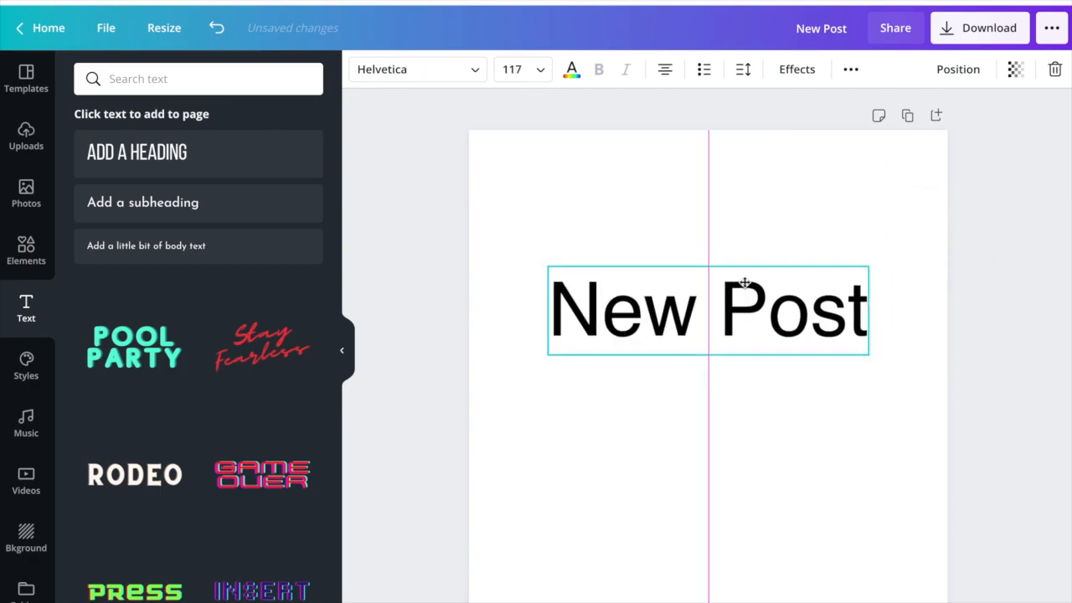
pyautogui.click(718, 237)
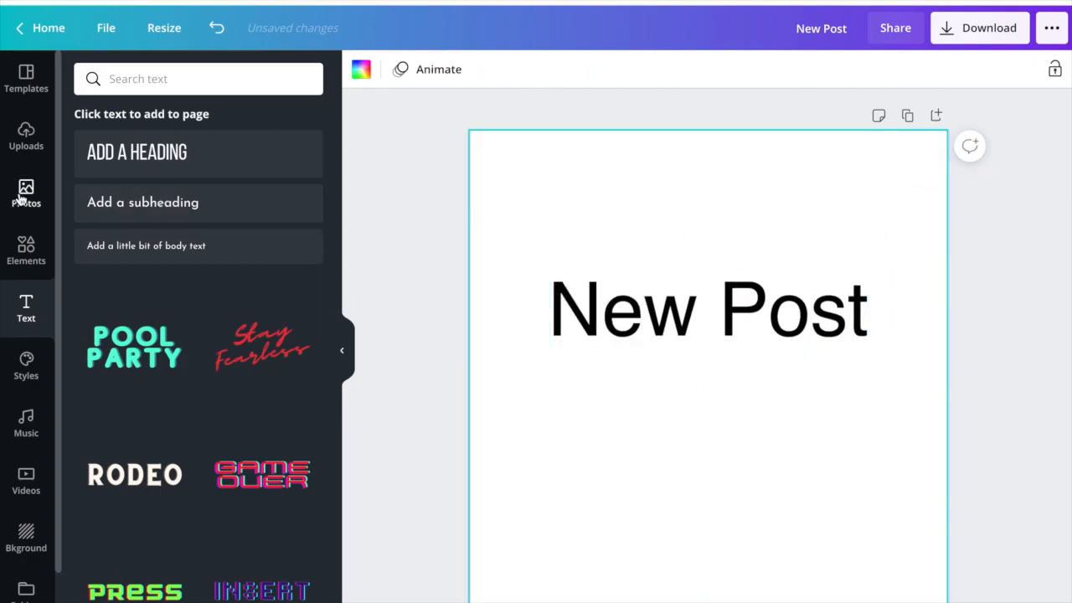
# - Search the elements library for "arrow"
pyautogui.rightClick(27, 268)
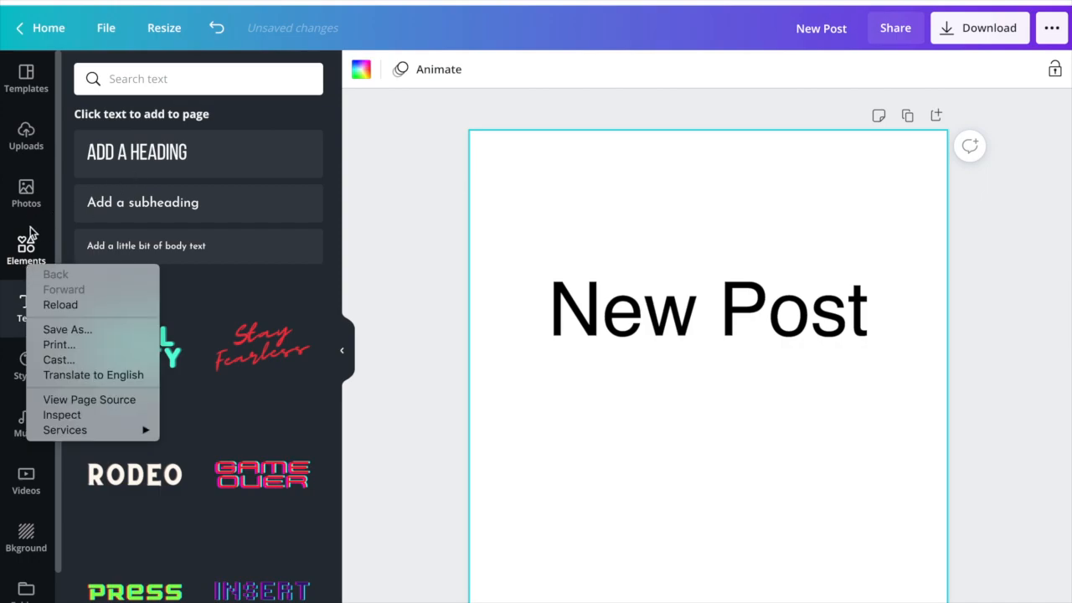
pyautogui.click(25, 244)
pyautogui.click(22, 242)
pyautogui.click(176, 76)
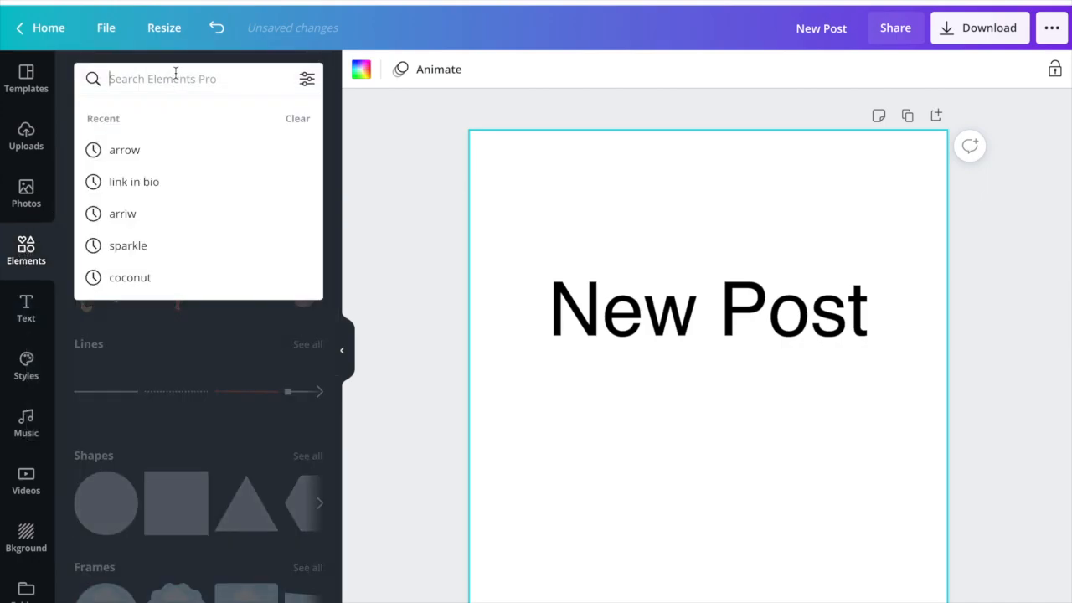
pyautogui.click(226, 58)
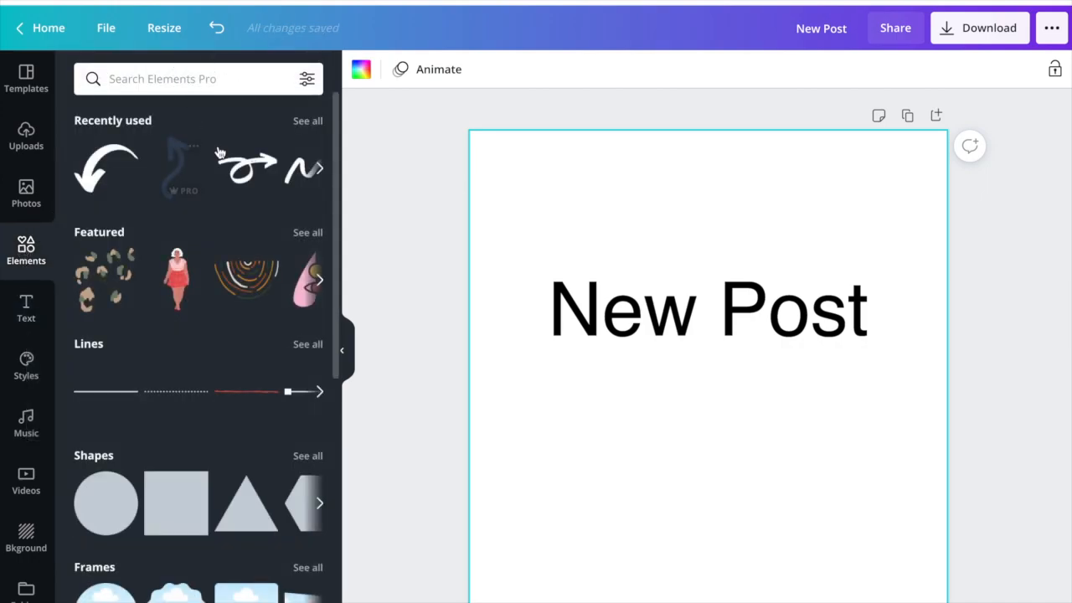
pyautogui.click(148, 78)
pyautogui.write('asrr')
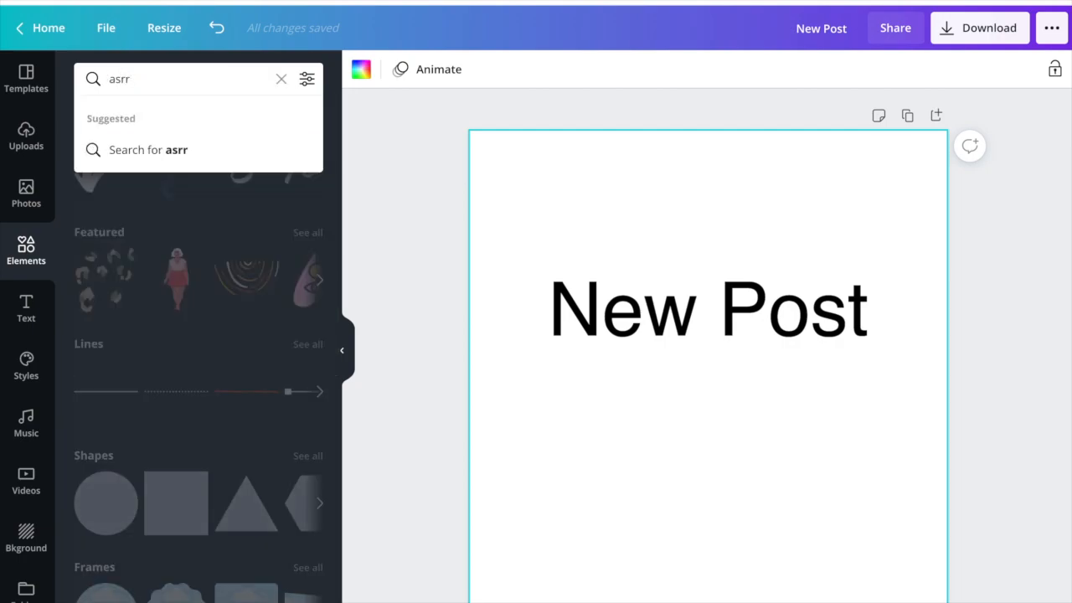
pyautogui.press('BackSpace')
pyautogui.press('BackSpace')
pyautogui.press('BackSpace')
pyautogui.write('rrow')
pyautogui.press('Return')
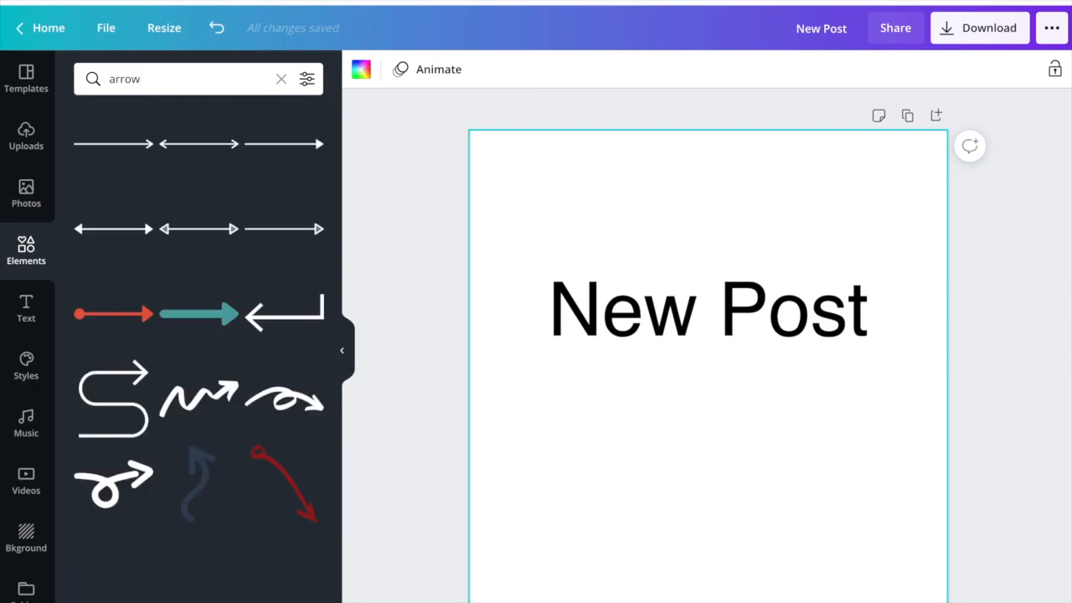
# - Place the wavy dark blue arrow directly below the heading, rotated to point down and made slightly smaller
pyautogui.scroll(-2, 160, 229)
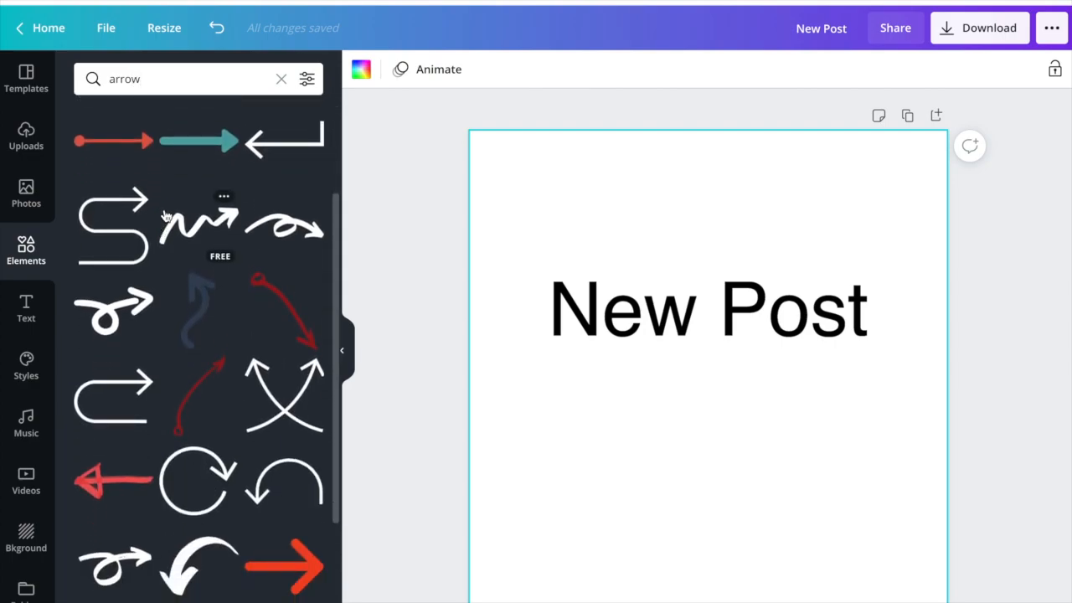
pyautogui.click(202, 301)
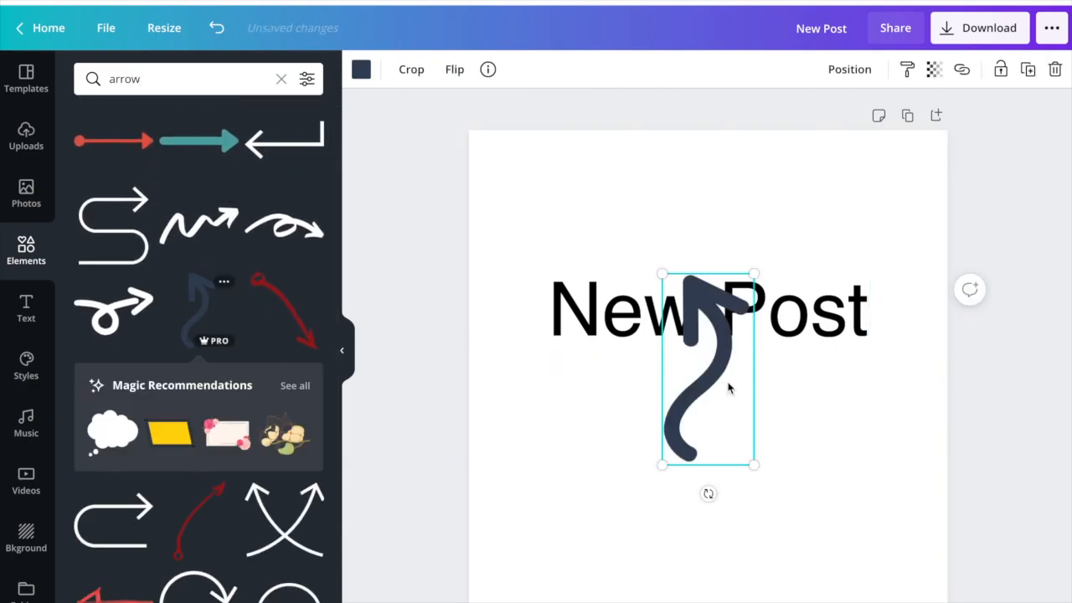
pyautogui.moveTo(706, 493); pyautogui.dragTo(712, 249)
pyautogui.moveTo(711, 383); pyautogui.dragTo(713, 459)
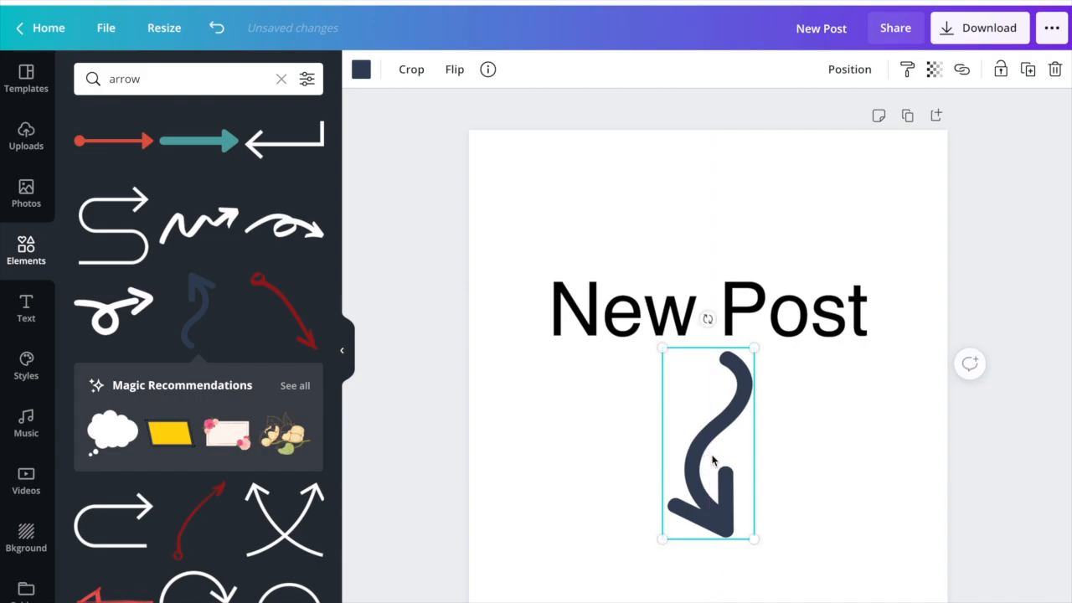
pyautogui.moveTo(755, 541); pyautogui.dragTo(741, 512)
pyautogui.click(880, 215)
# - Recolor the "New Post" heading with the greyish-beige swatch from the brand palette containing brown, black, dark green and cream
pyautogui.click(799, 282)
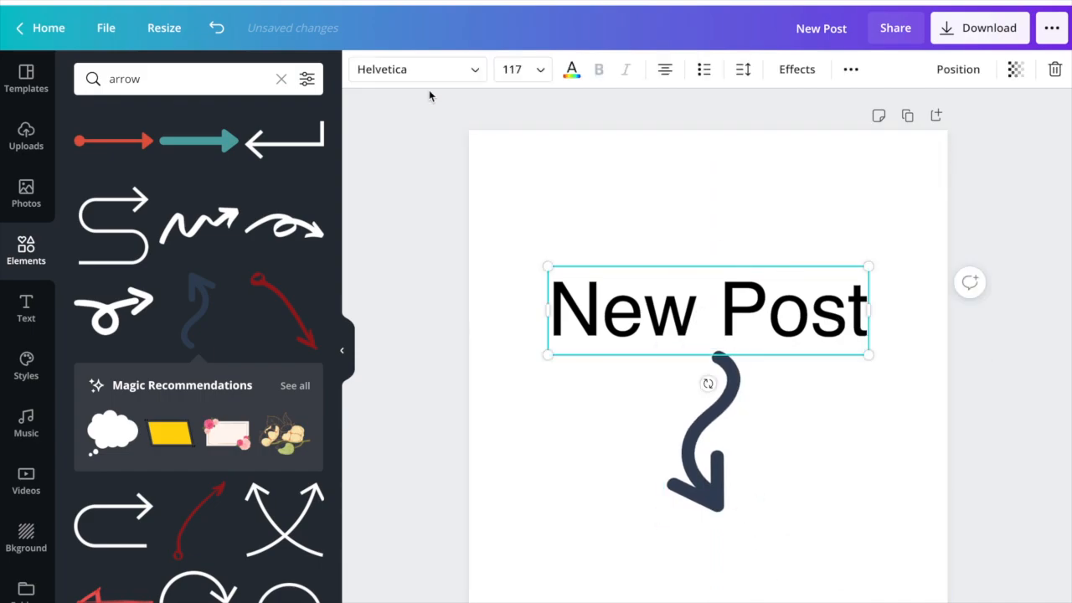
pyautogui.click(573, 69)
pyautogui.scroll(-4, 215, 337)
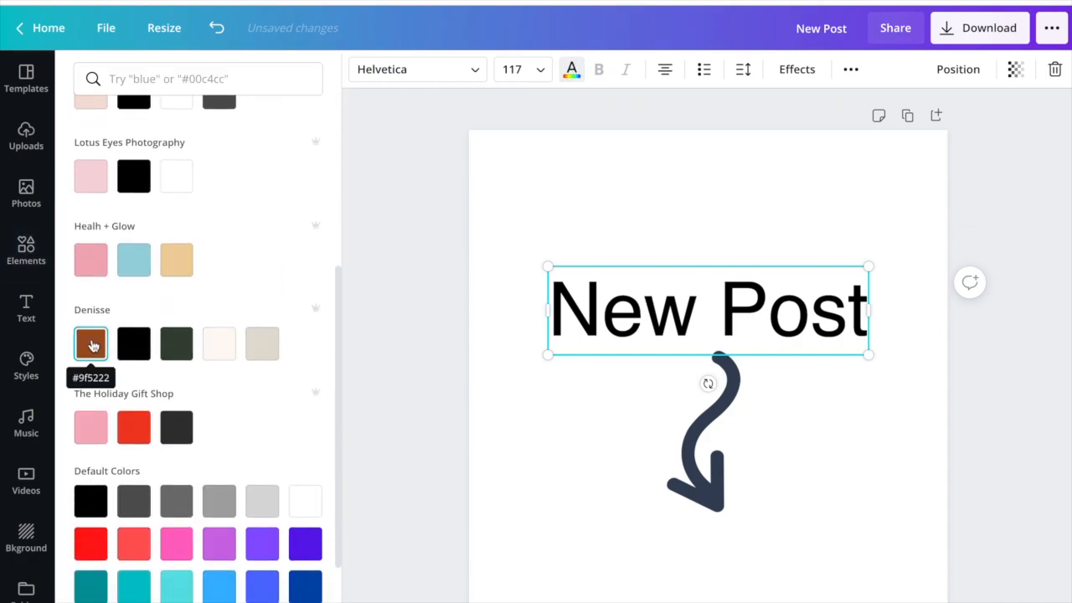
pyautogui.click(255, 346)
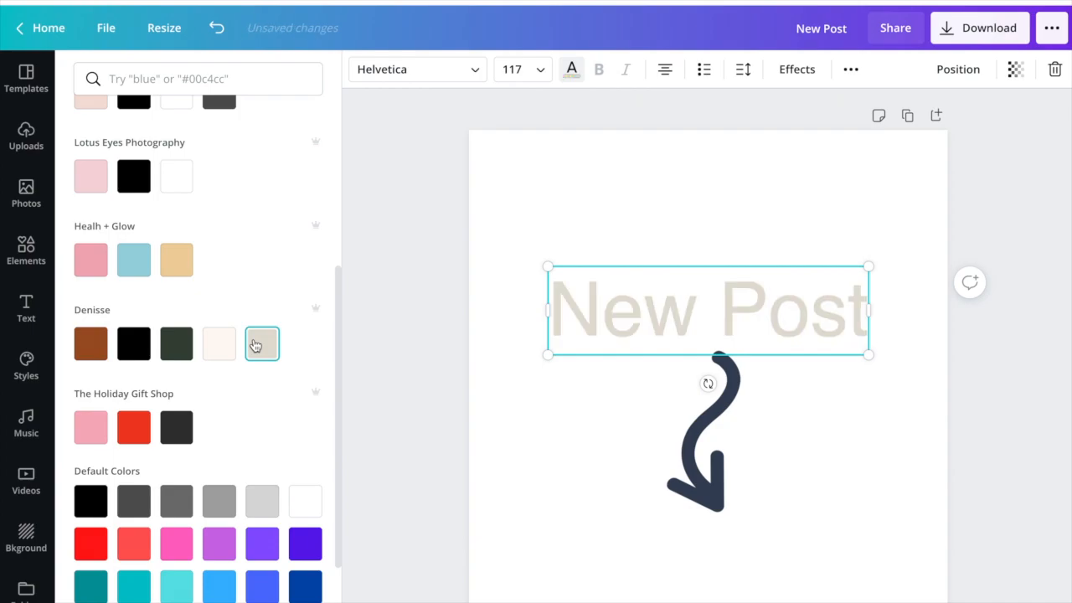
# - Recolor the wavy arrow with the same greyish-beige brand swatch as the heading
pyautogui.click(702, 435)
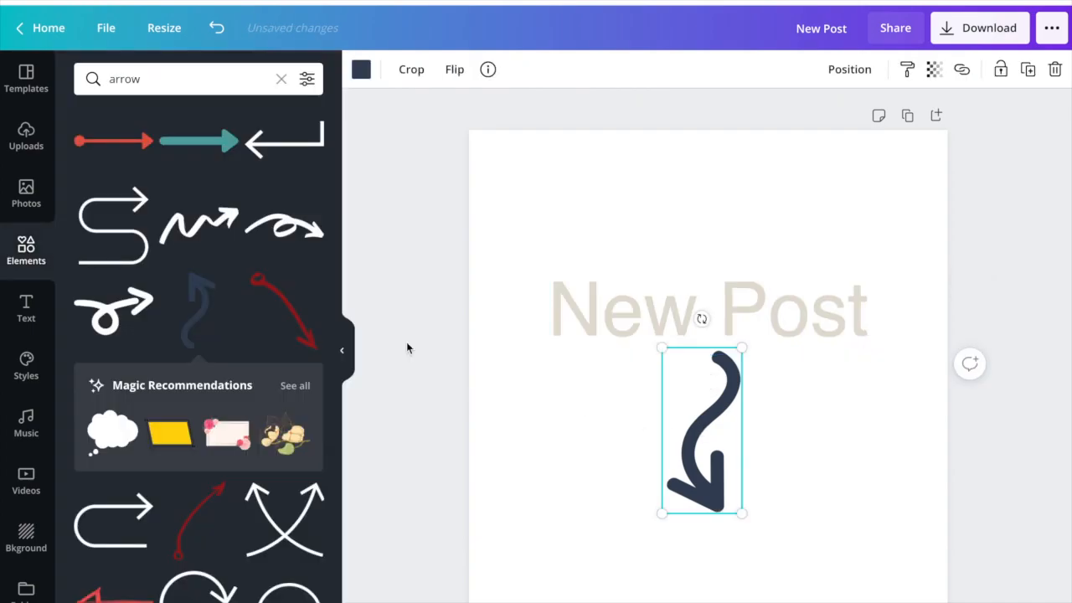
pyautogui.click(359, 70)
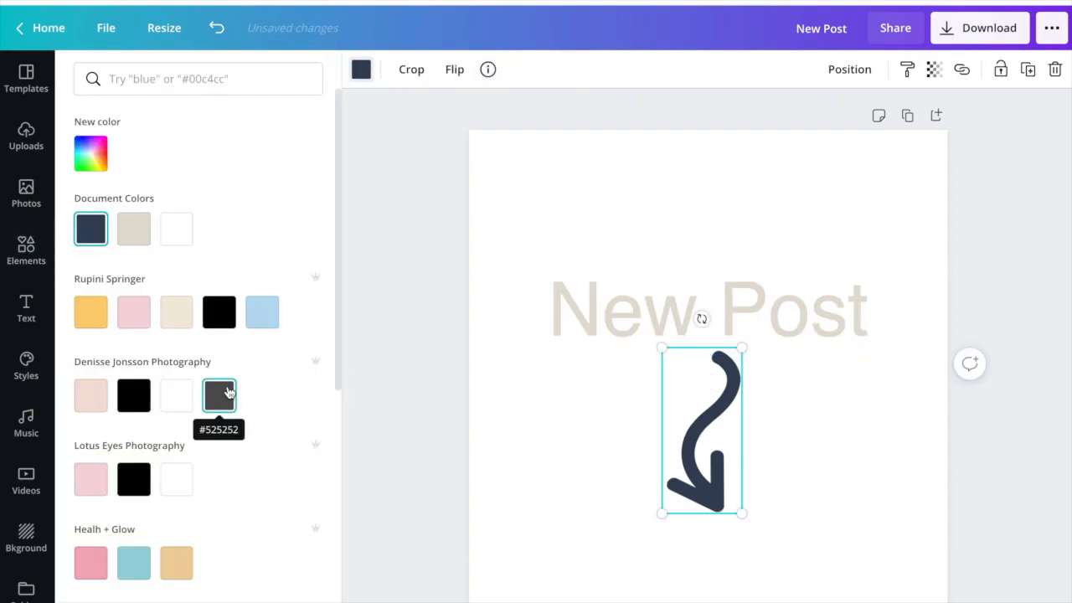
pyautogui.scroll(-4, 242, 393)
pyautogui.click(266, 332)
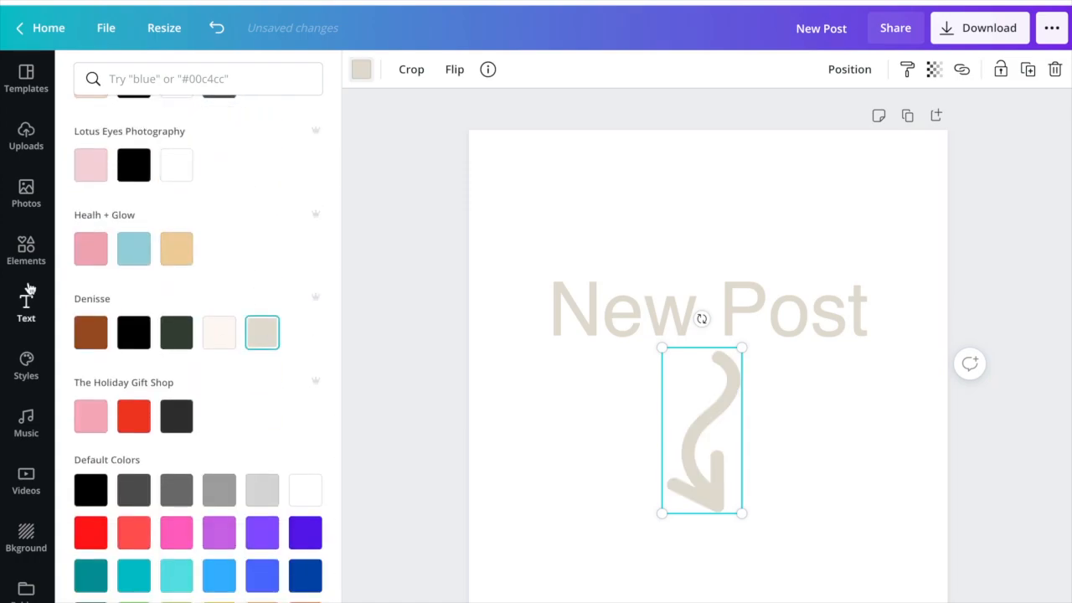
# - Search the photo library for "herb + cutout"
pyautogui.click(26, 244)
pyautogui.click(26, 194)
pyautogui.click(177, 78)
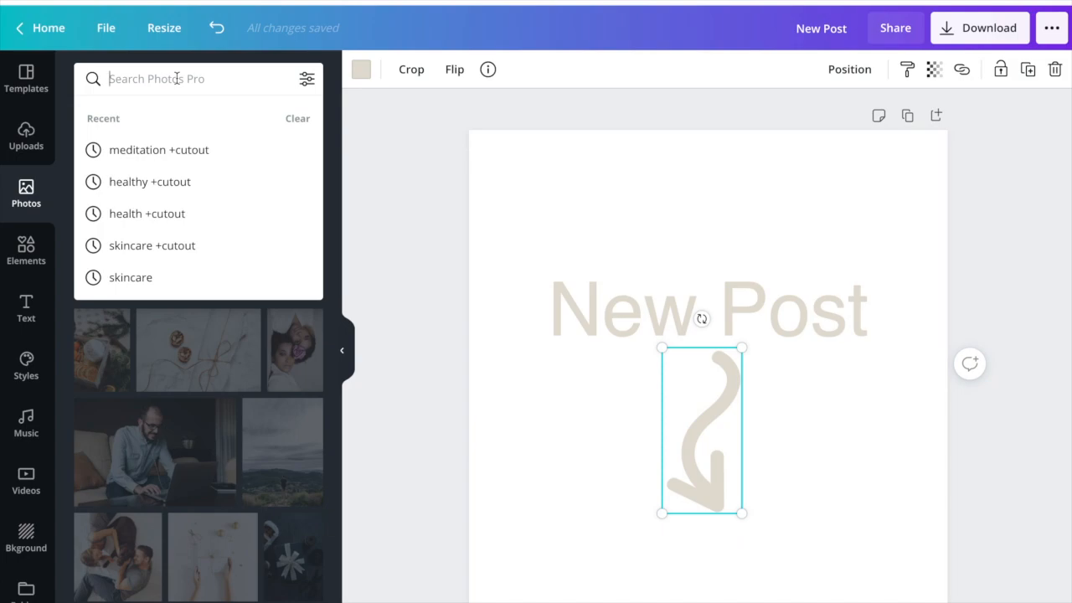
pyautogui.write('herb + cutout')
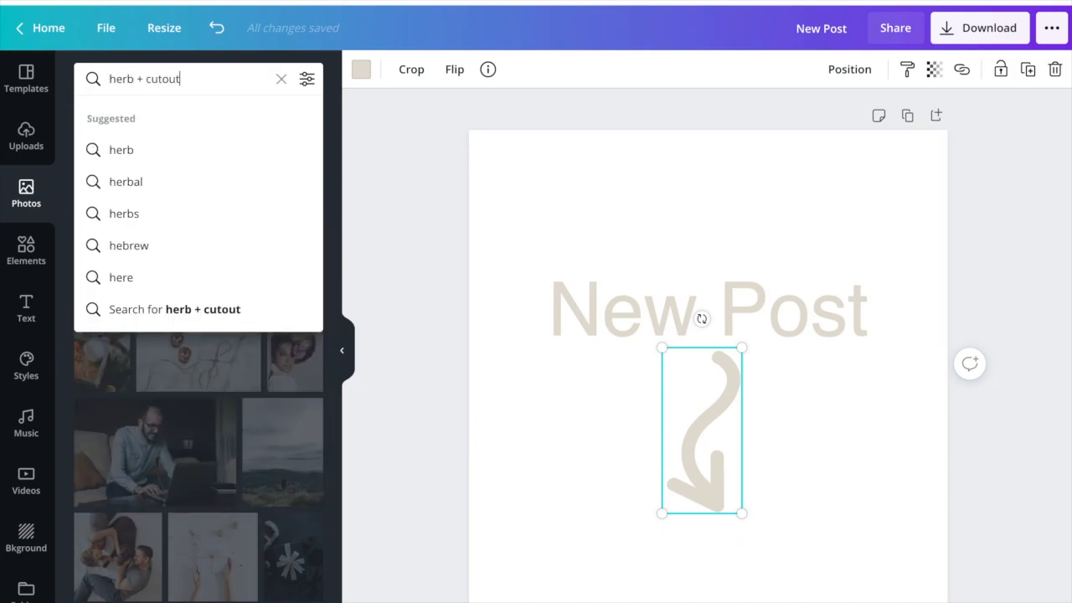
pyautogui.press('Return')
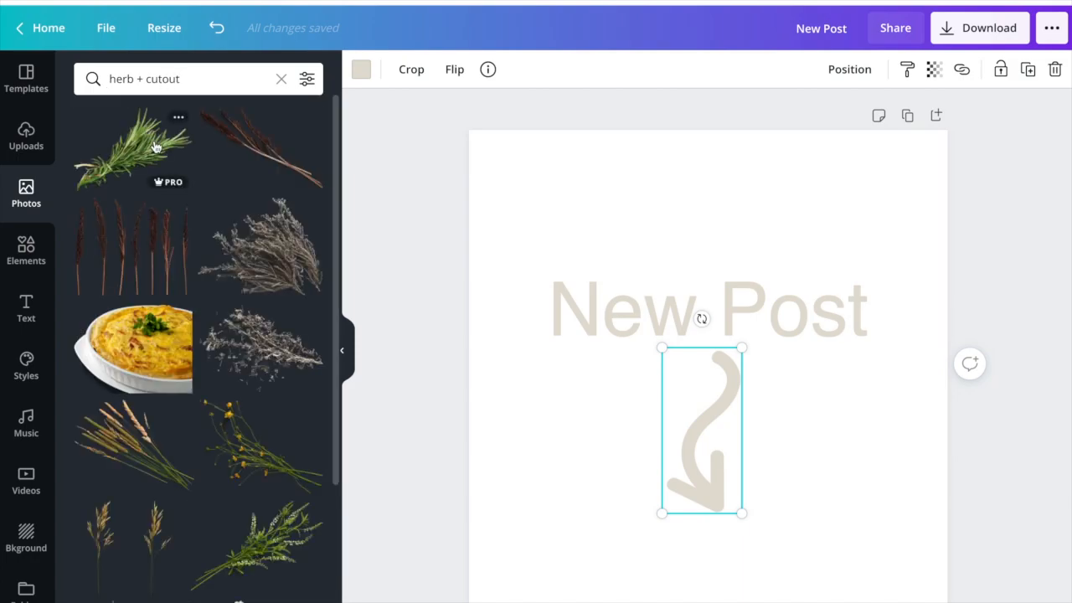
# - Try the yellow-flowered herb cutout at a reduced size above the heading, and remove it from the page
pyautogui.scroll(-1, 191, 222)
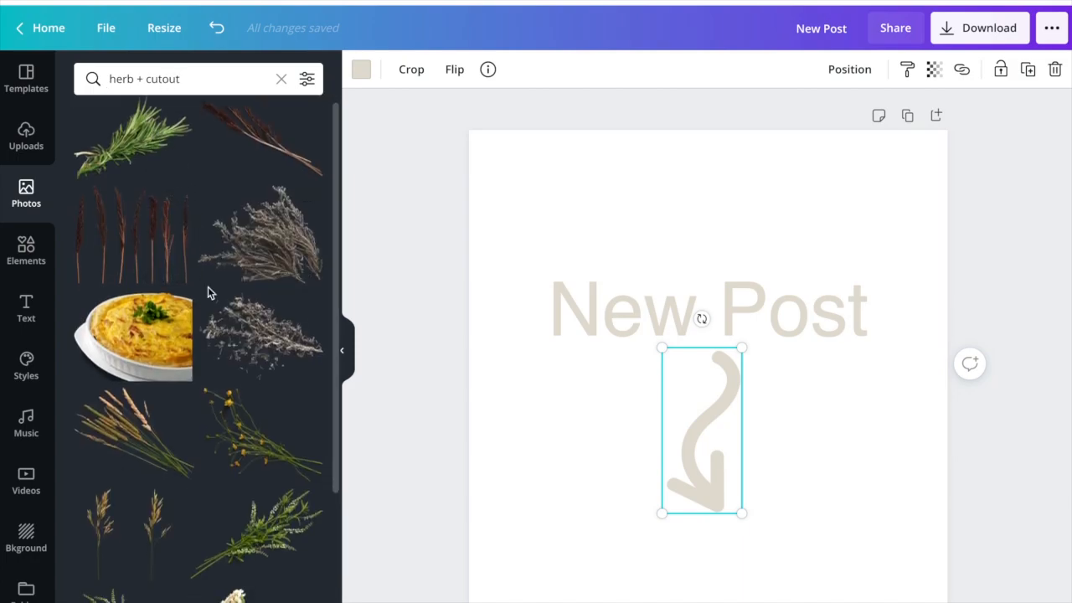
pyautogui.scroll(-1, 206, 292)
pyautogui.moveTo(251, 360); pyautogui.dragTo(615, 235)
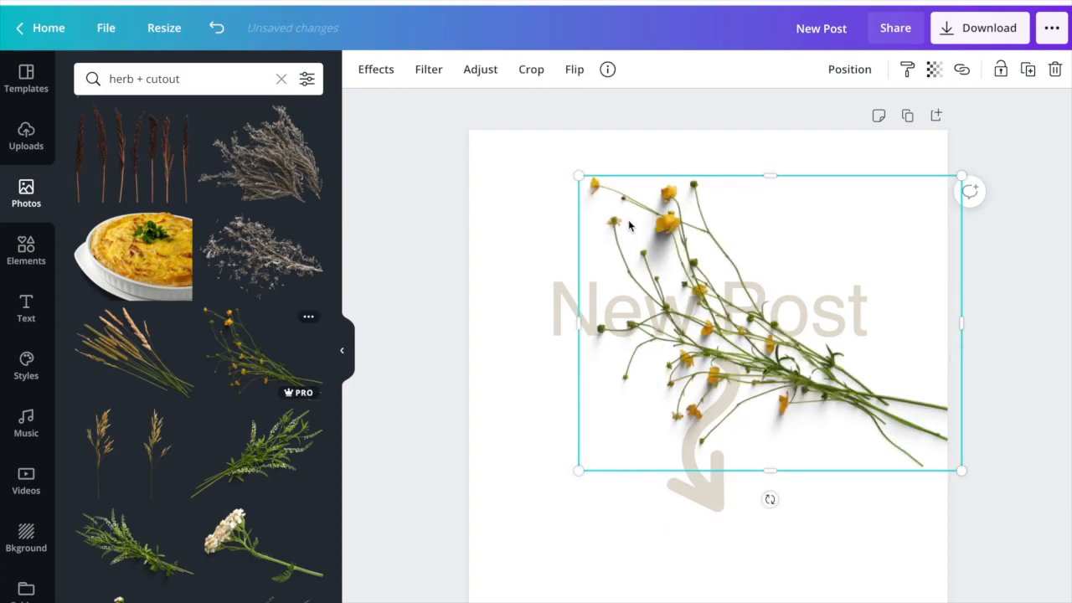
pyautogui.moveTo(576, 175); pyautogui.dragTo(727, 342)
pyautogui.moveTo(956, 352); pyautogui.dragTo(796, 229)
pyautogui.moveTo(802, 160); pyautogui.dragTo(729, 212)
pyautogui.moveTo(700, 266); pyautogui.dragTo(759, 221)
pyautogui.press('Delete')
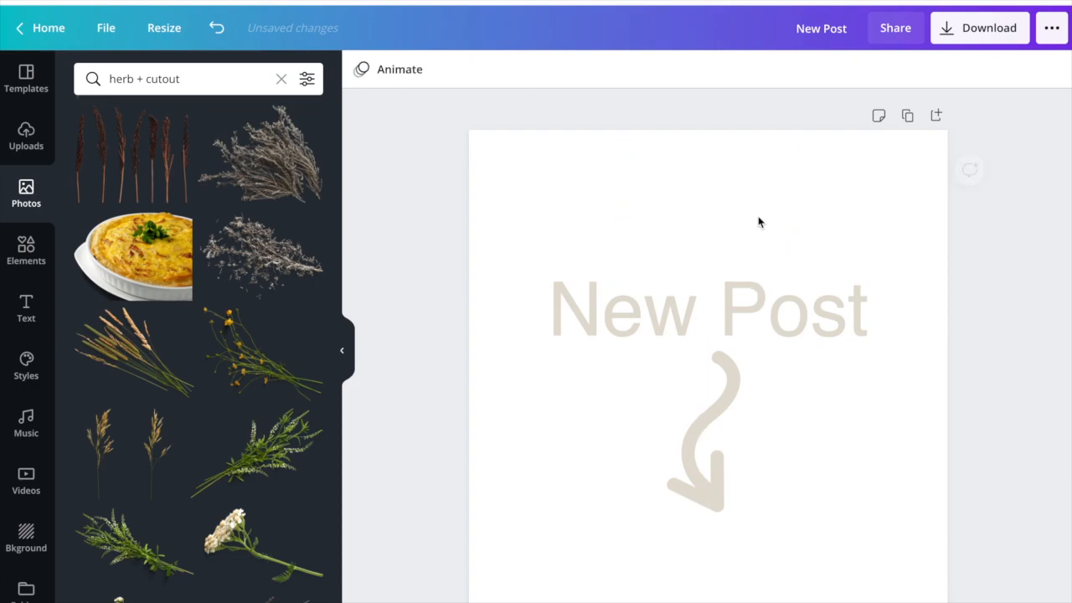
# - Replace the photo search with "lavender + cutout"
pyautogui.scroll(-4, 309, 360)
pyautogui.scroll(-1, 309, 361)
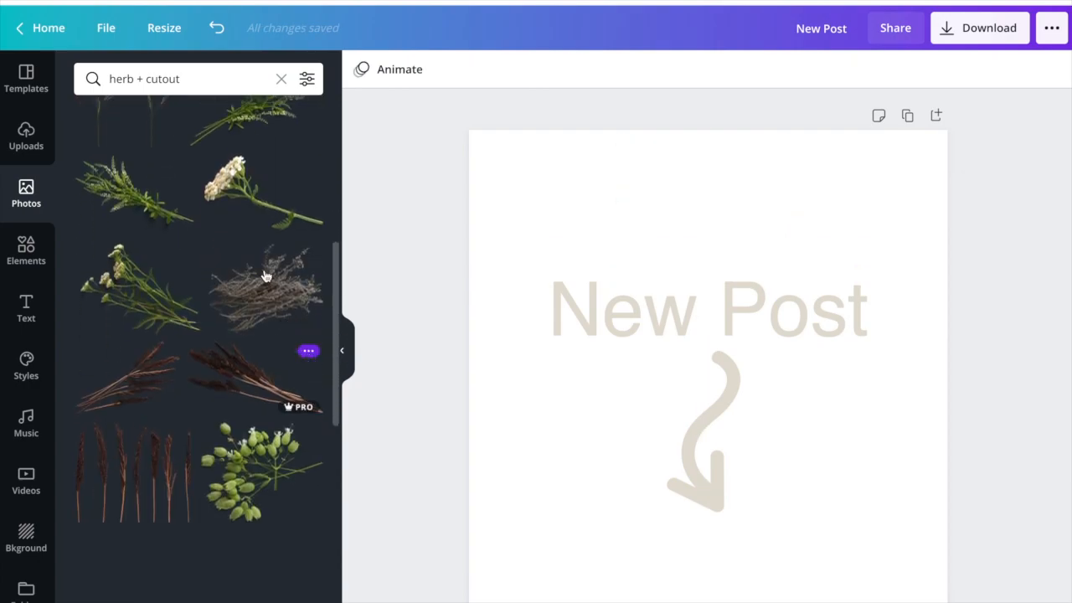
pyautogui.click(201, 75)
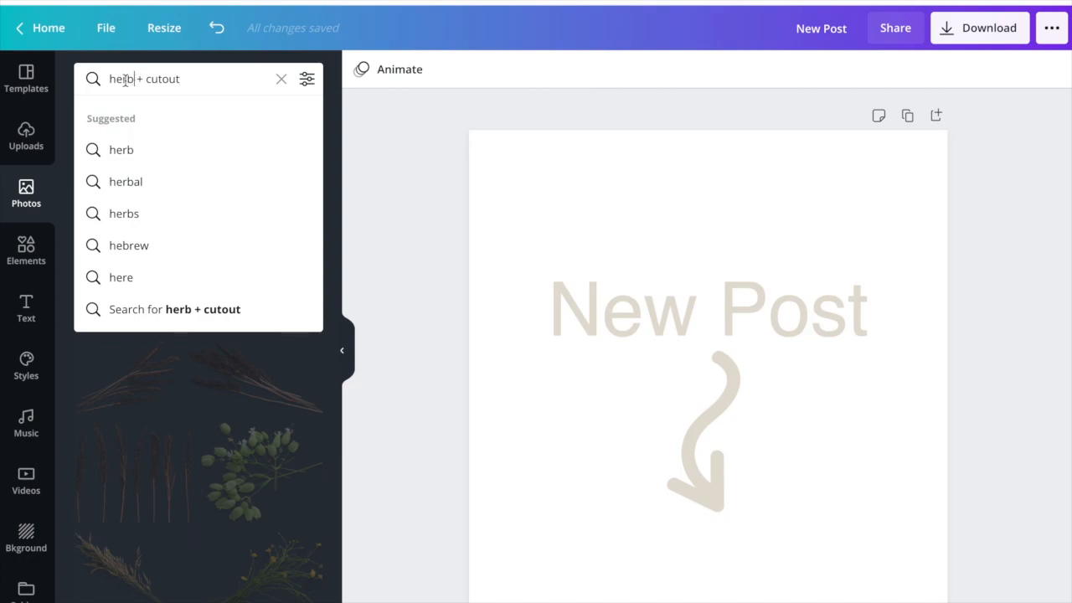
pyautogui.write('lavender')
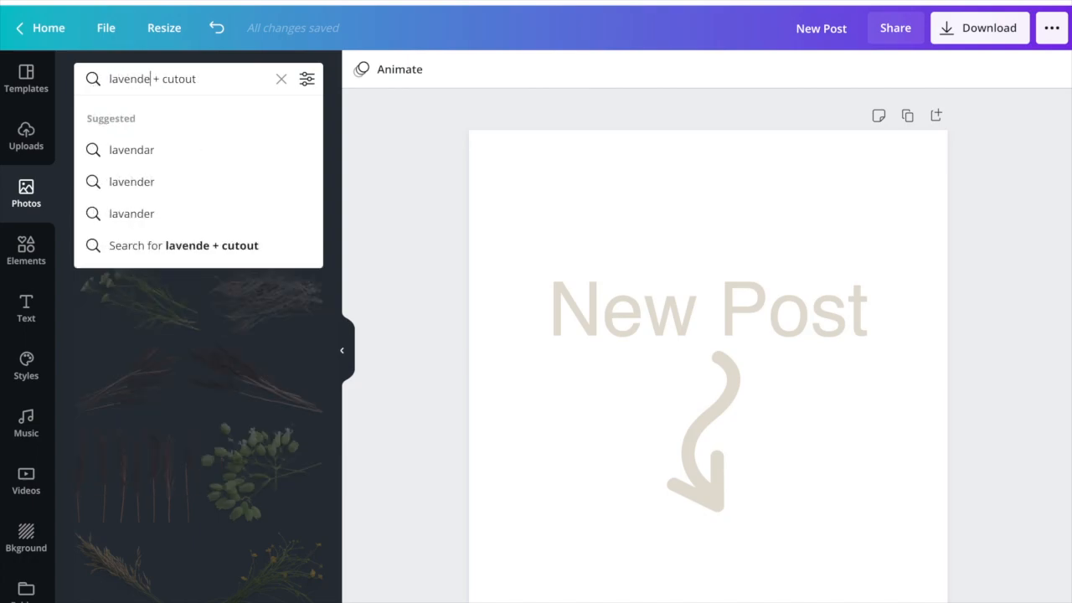
pyautogui.press('Return')
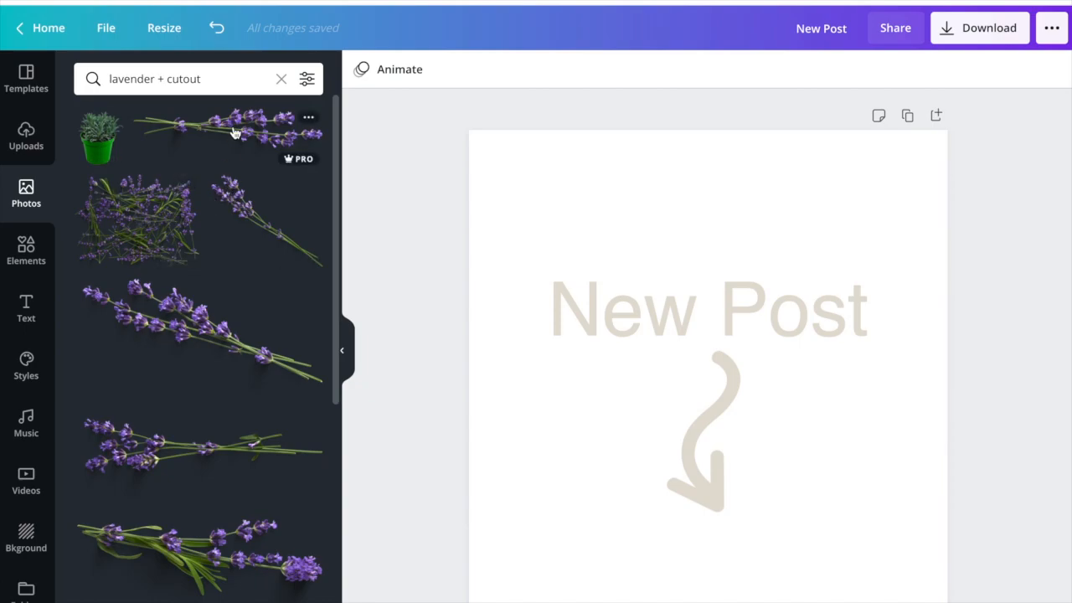
# - Add the horizontal lavender sprig with its blossoms on the left, scaled down and placed just above the heading
pyautogui.moveTo(156, 451); pyautogui.dragTo(652, 201)
pyautogui.moveTo(947, 175); pyautogui.dragTo(835, 210)
pyautogui.moveTo(757, 233)
pyautogui.mouseDown()
pyautogui.moveTo(775, 233)
pyautogui.moveTo(765, 232)
pyautogui.mouseUp()
pyautogui.click(792, 374)
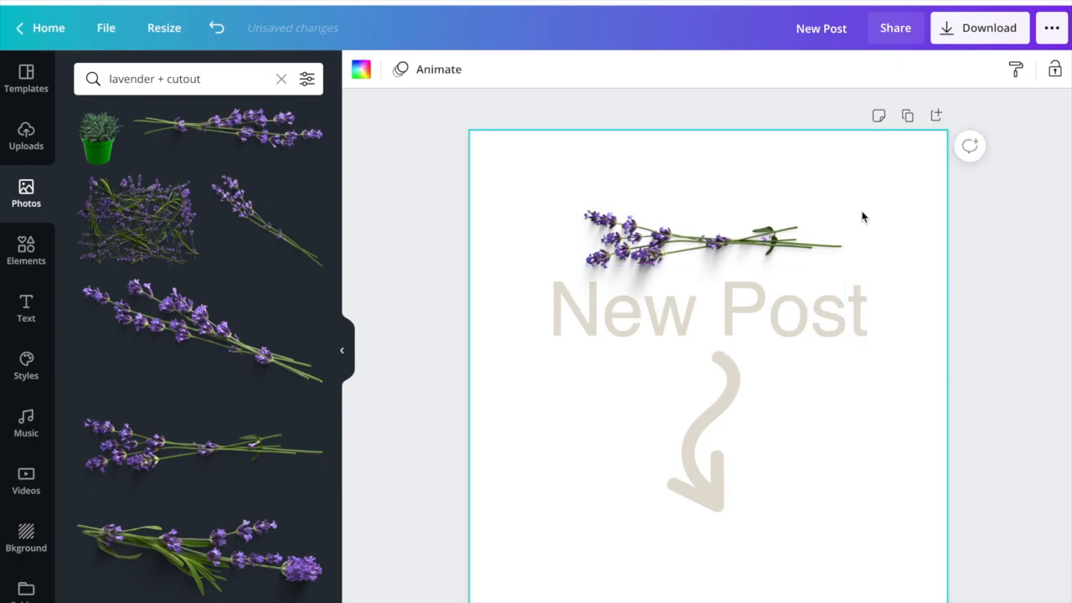
# - Duplicate the page and recolour the copy's "New Post" heading with the rust-brown brand colour
pyautogui.click(908, 115)
pyautogui.click(727, 331)
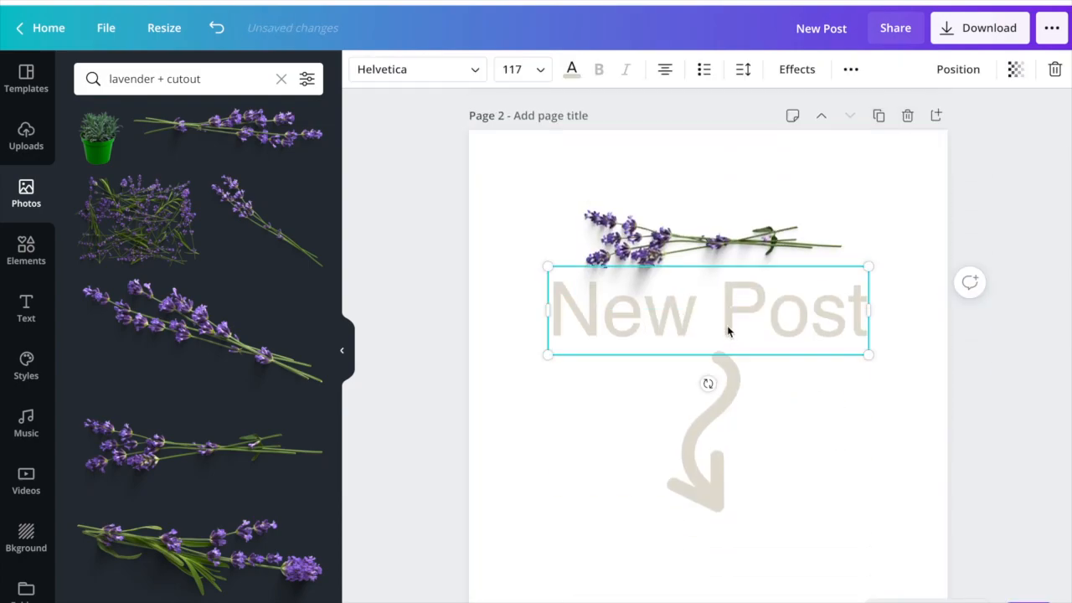
pyautogui.click(572, 68)
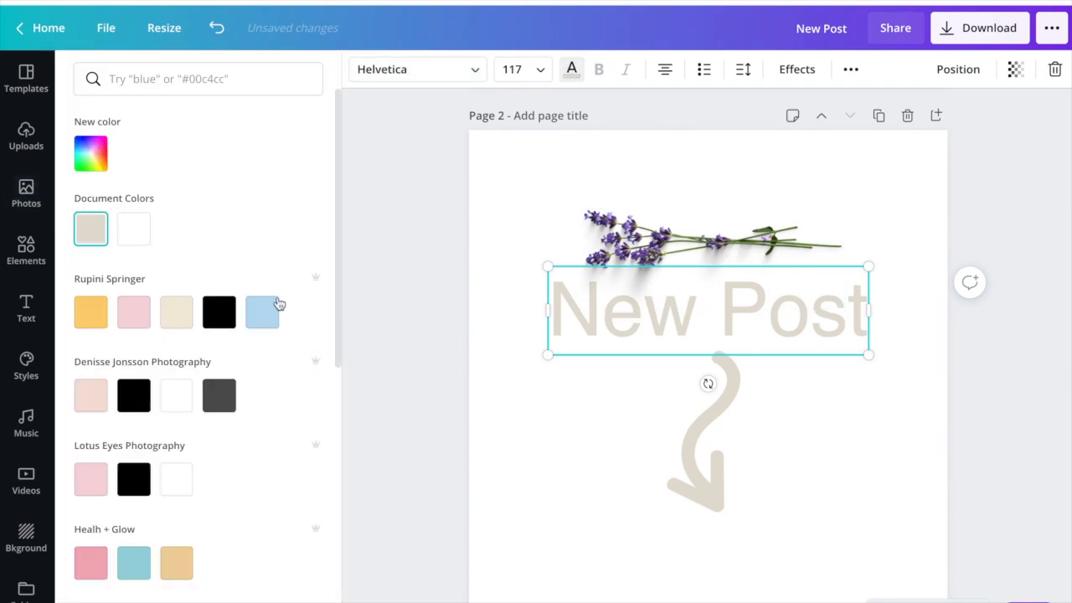
pyautogui.scroll(-4, 163, 360)
pyautogui.click(91, 327)
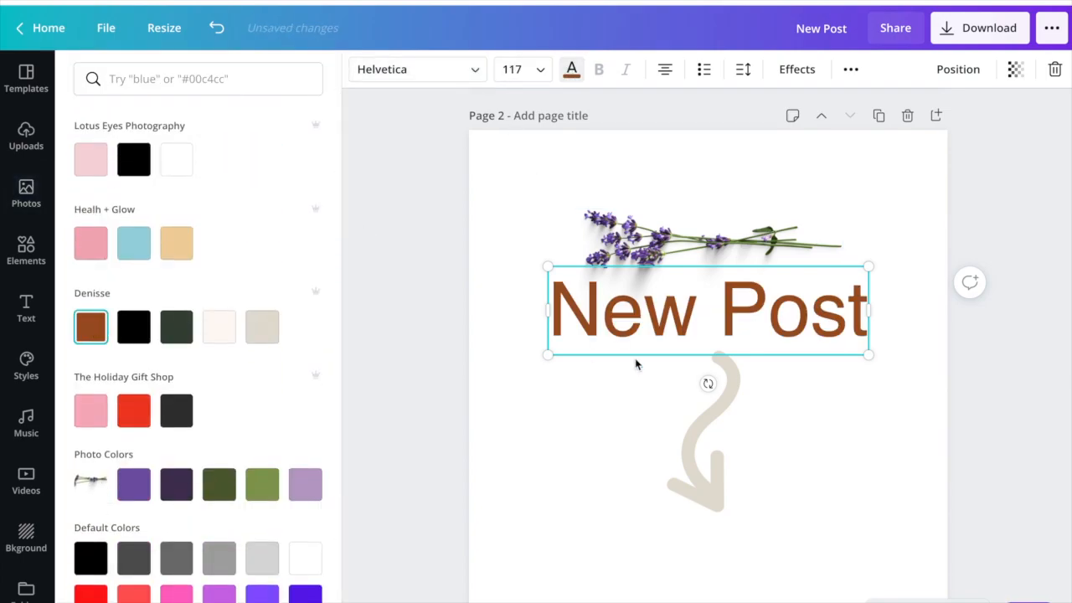
# - Recolour page 2's arrow with the pale off-white brand colour and move it slightly lower beneath the heading
pyautogui.click(722, 422)
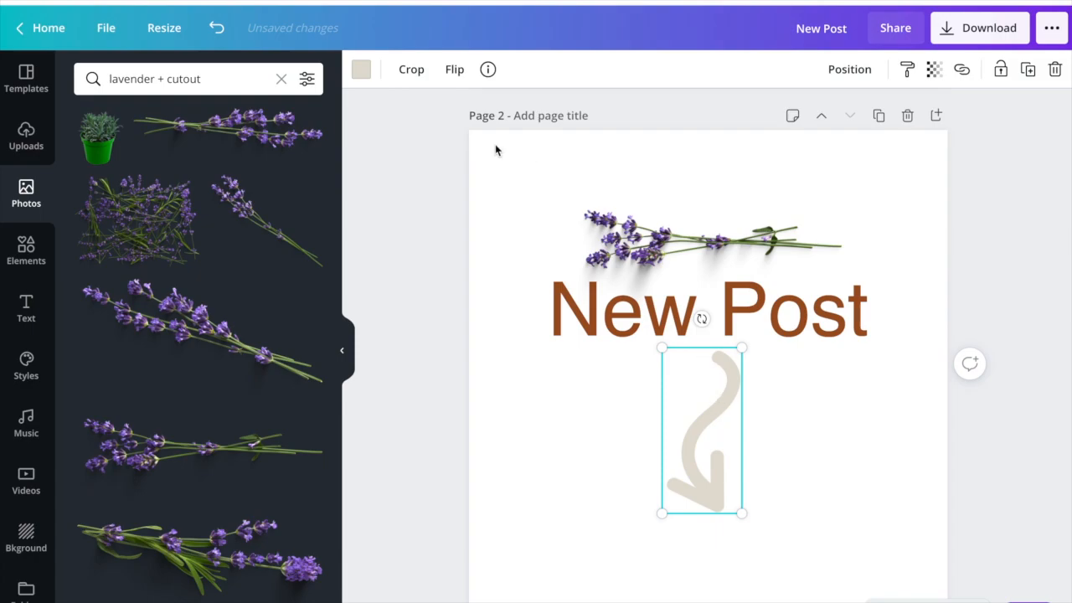
pyautogui.click(361, 72)
pyautogui.scroll(-1, 180, 419)
pyautogui.scroll(-3, 211, 469)
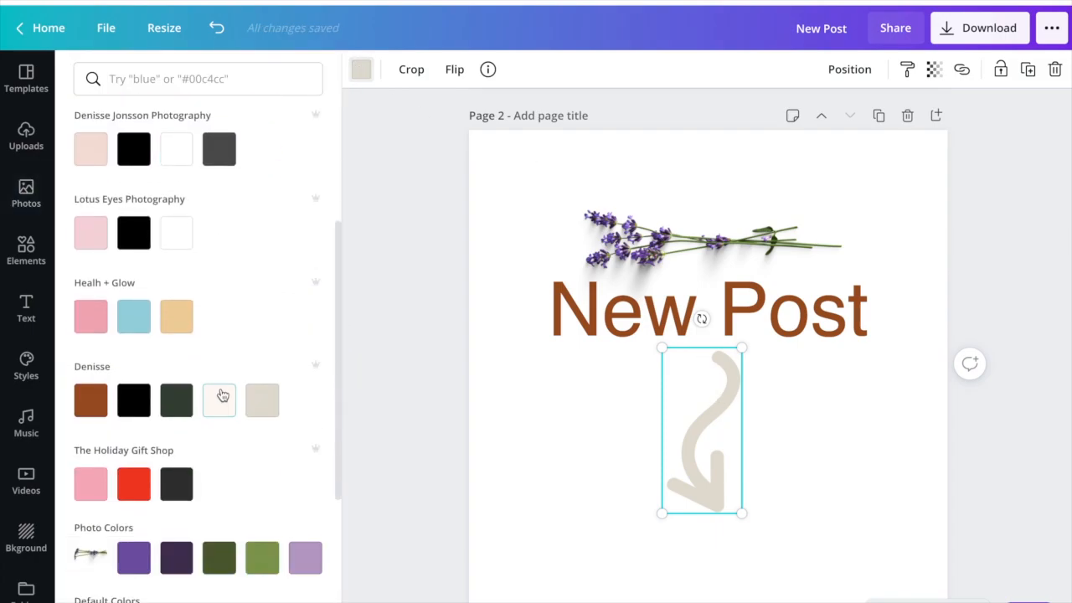
pyautogui.click(221, 399)
pyautogui.moveTo(723, 399); pyautogui.dragTo(722, 404)
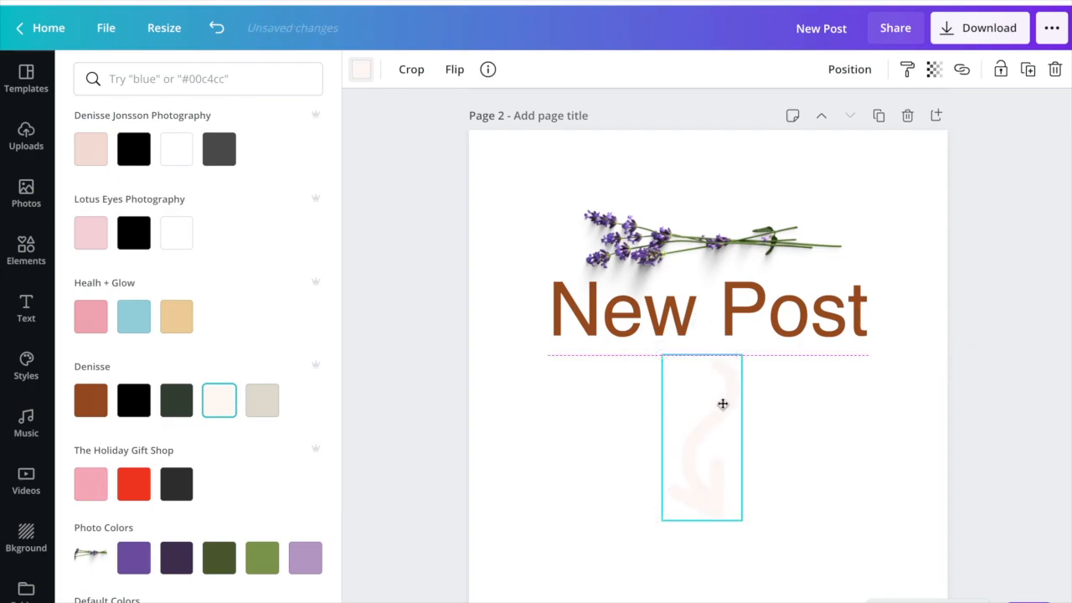
pyautogui.click(683, 320)
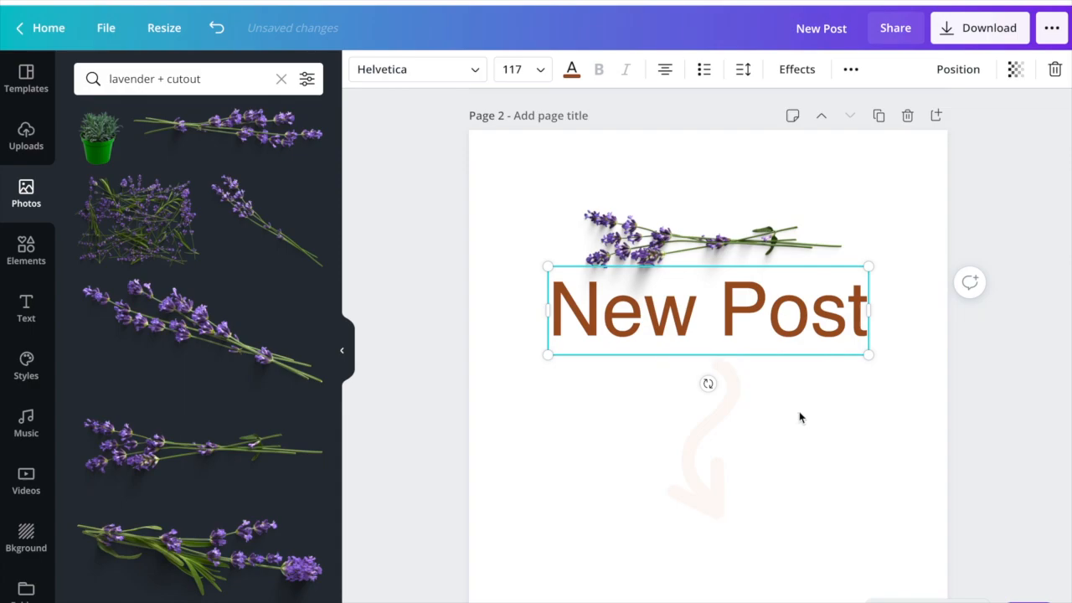
# - Duplicate page 2 to add a third version of the "New Post" graphic
pyautogui.scroll(5, 800, 261)
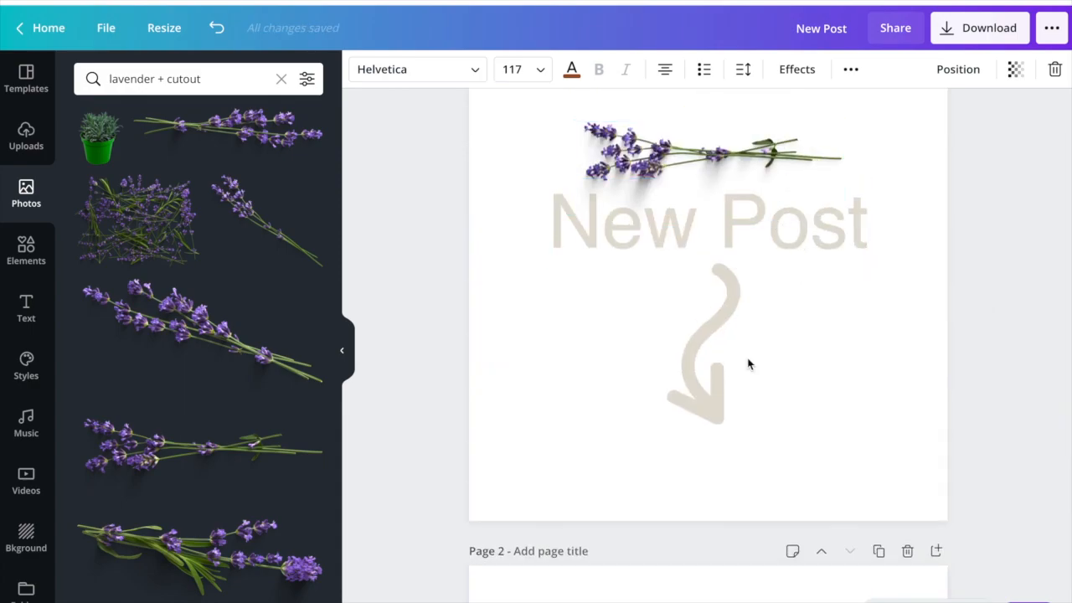
pyautogui.scroll(-3, 747, 363)
pyautogui.scroll(3, 750, 179)
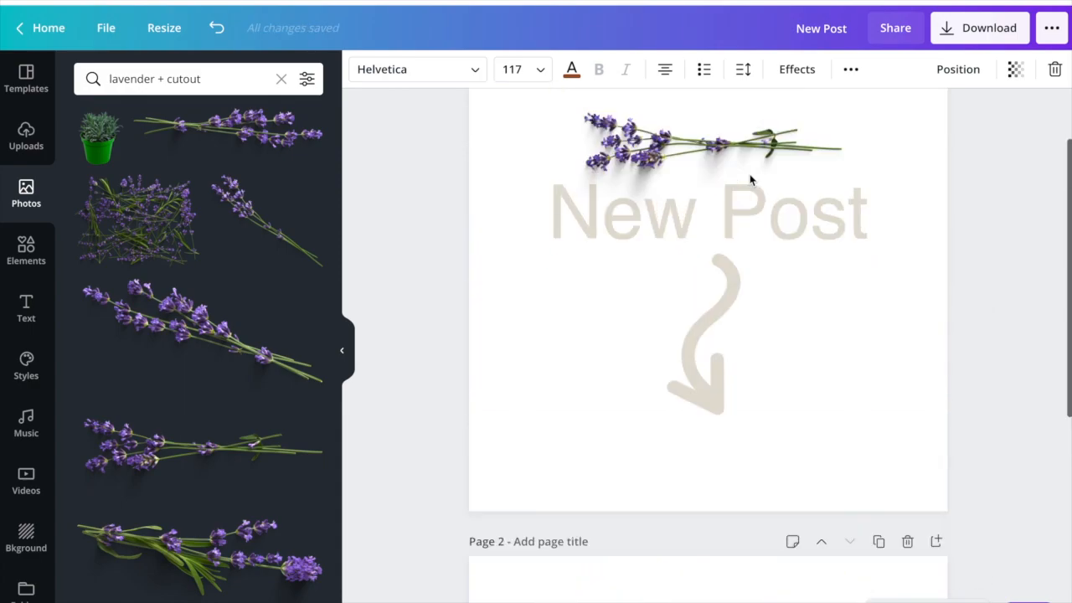
pyautogui.scroll(-5, 750, 179)
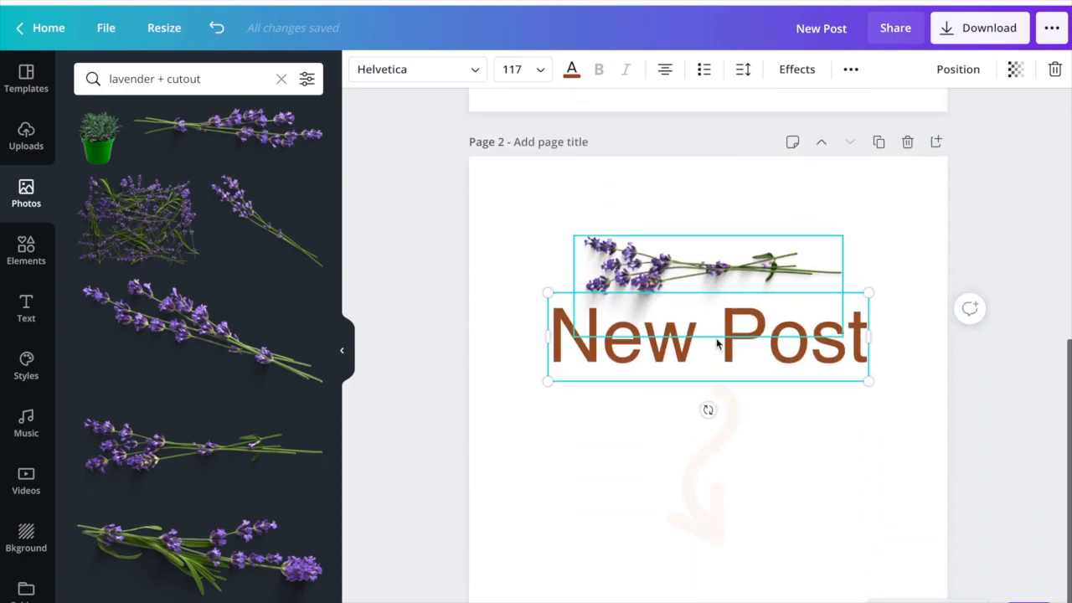
pyautogui.click(889, 231)
pyautogui.click(878, 144)
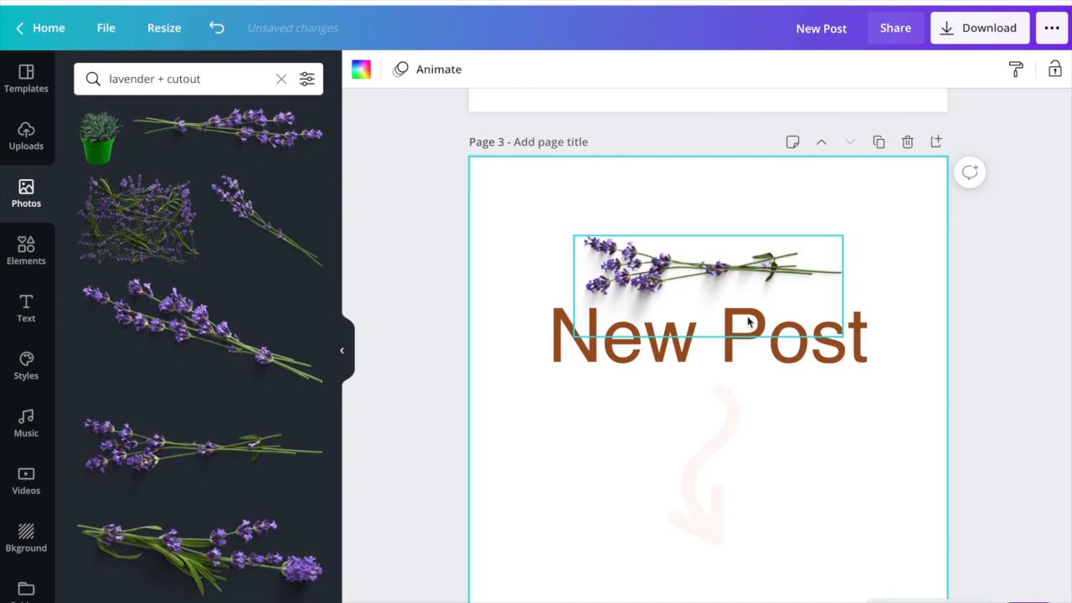
# - Try the grey-beige brand colour on page 3's arrow and shift the arrow lower beneath the heading
pyautogui.click(723, 412)
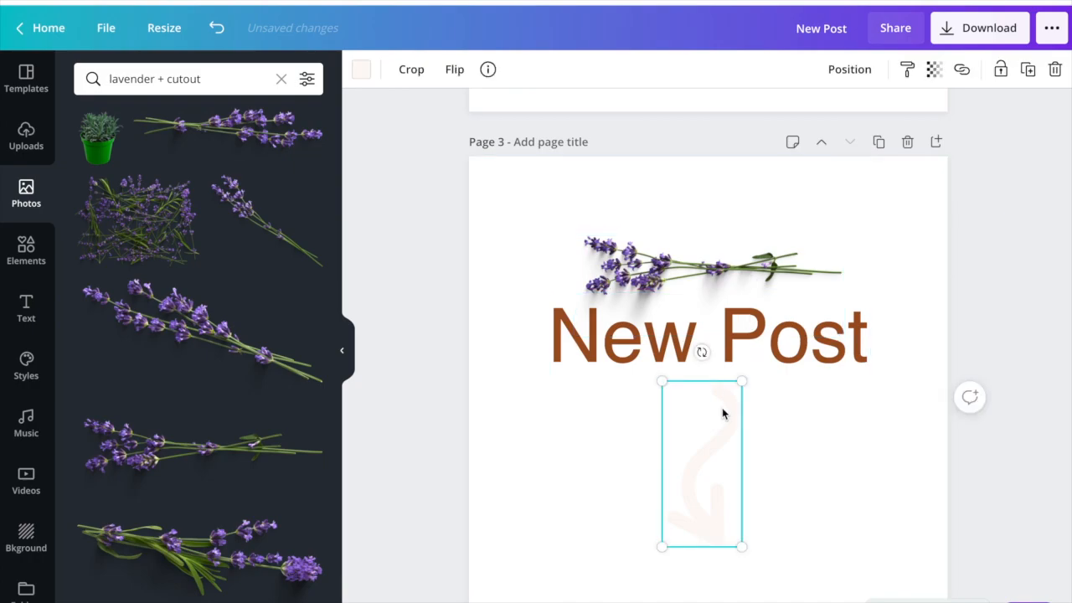
pyautogui.click(362, 70)
pyautogui.scroll(-3, 215, 408)
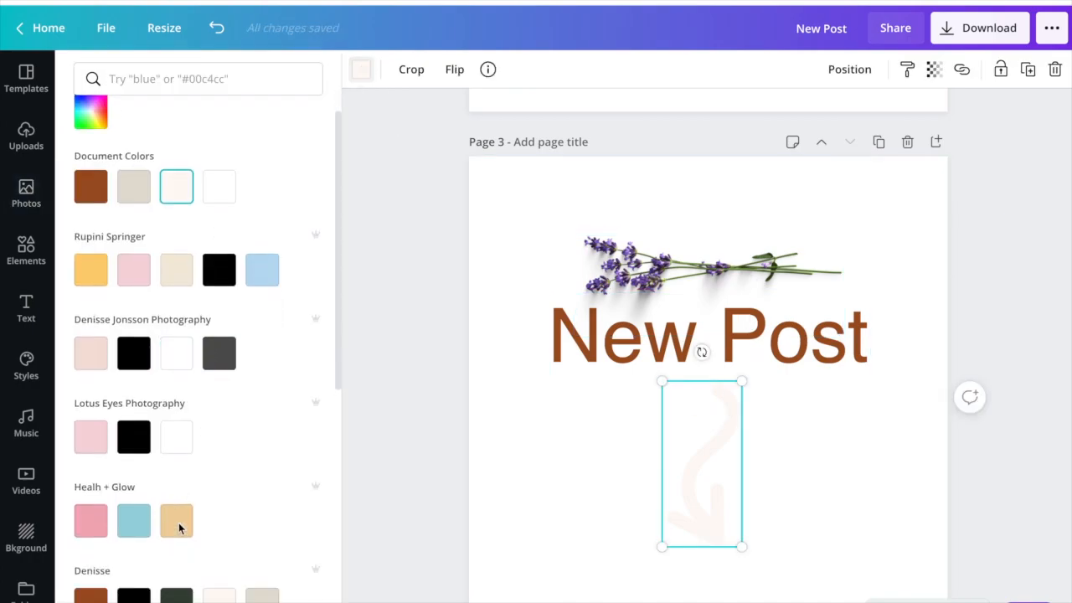
pyautogui.click(259, 484)
pyautogui.moveTo(691, 473); pyautogui.dragTo(692, 502)
# - Nudge the off-white arrow on page 2 slightly farther below the heading
pyautogui.scroll(5, 691, 502)
pyautogui.click(712, 390)
pyautogui.scroll(1, 713, 392)
pyautogui.scroll(5, 713, 392)
pyautogui.scroll(-6, 713, 392)
pyautogui.click(717, 337)
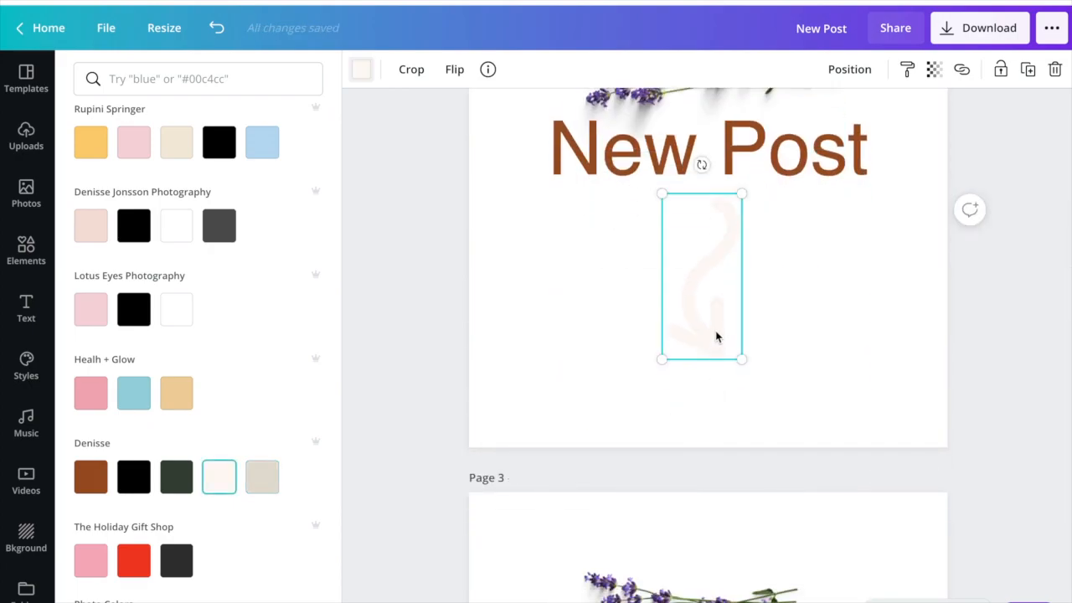
pyautogui.scroll(-5, 716, 336)
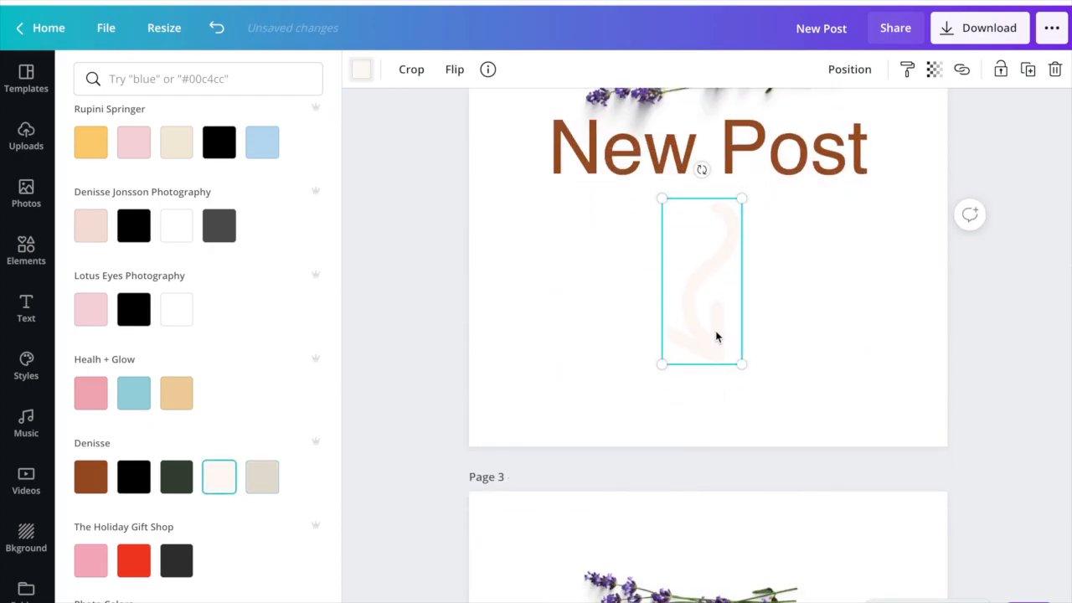
# - Delete page 3's arrow and replace it with a copy of the off-white arrow from page 2
pyautogui.click(713, 384)
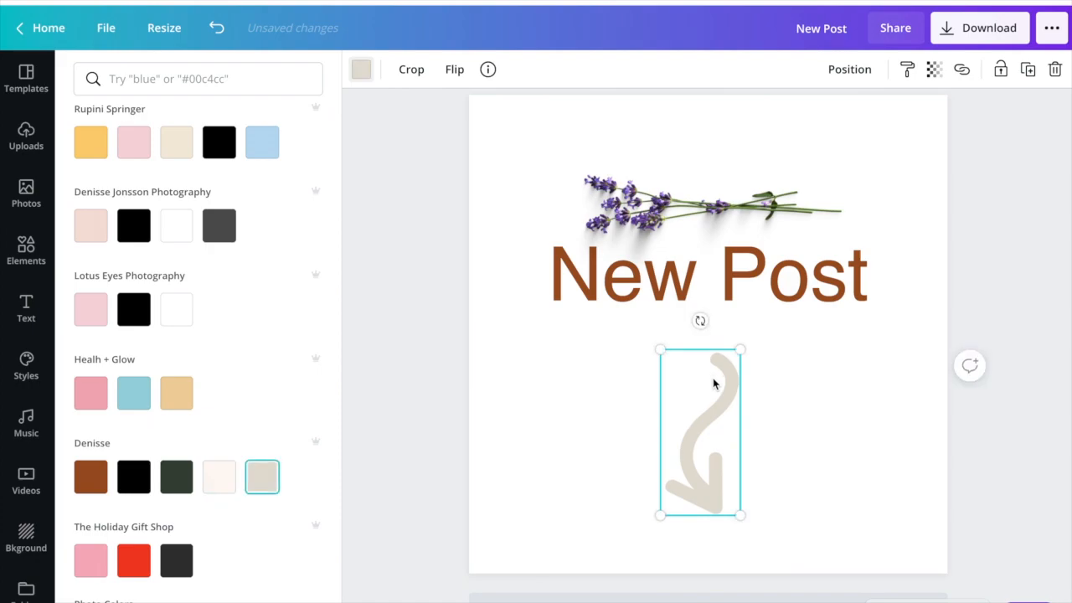
pyautogui.press('Delete')
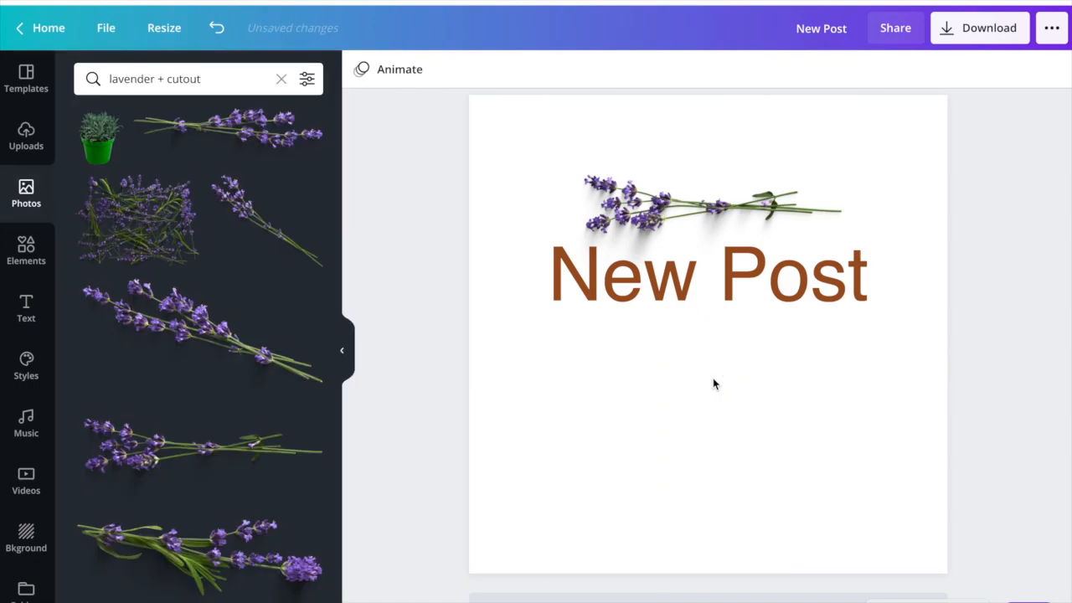
pyautogui.scroll(5, 713, 377)
pyautogui.click(718, 318)
pyautogui.scroll(-1, 719, 320)
pyautogui.scroll(2, 701, 400)
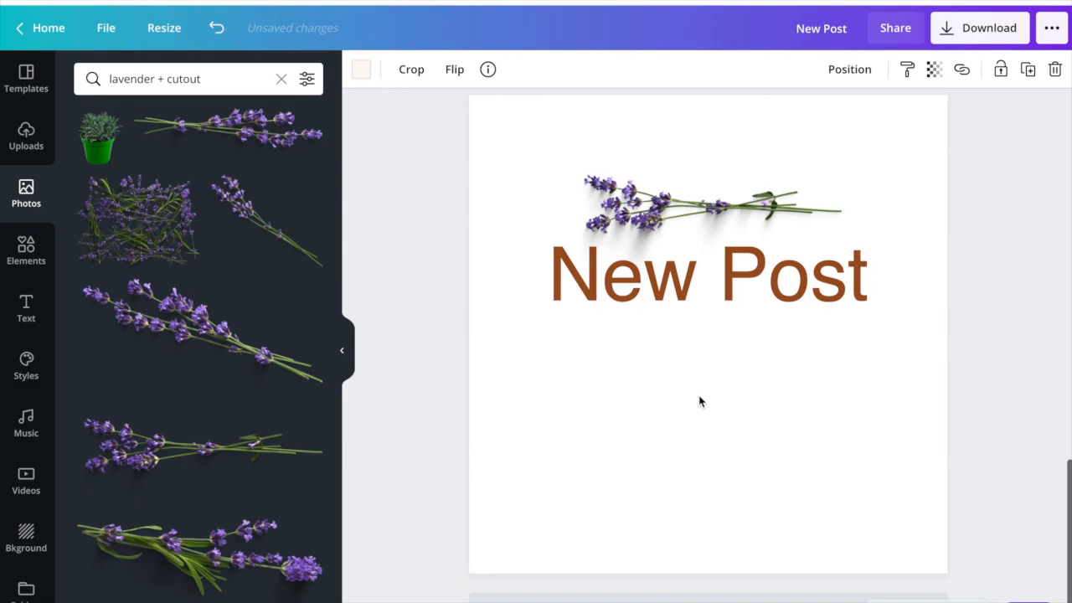
# - Recolour page 3's pasted arrow with the grey-beige brand colour and nudge it down, farther below the heading
pyautogui.click(359, 72)
pyautogui.scroll(-3, 242, 385)
pyautogui.click(259, 352)
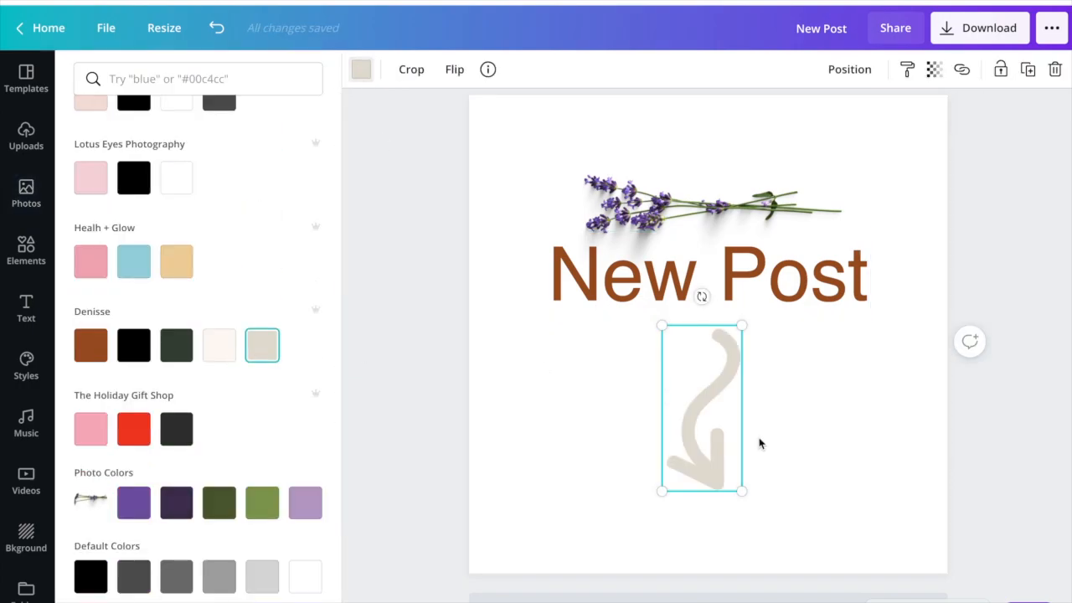
pyautogui.press('Down')
pyautogui.press('Down')
pyautogui.press('Down')
pyautogui.press('Down')
pyautogui.press('Down')
pyautogui.press('Down')
pyautogui.press('Down')
pyautogui.press('Down')
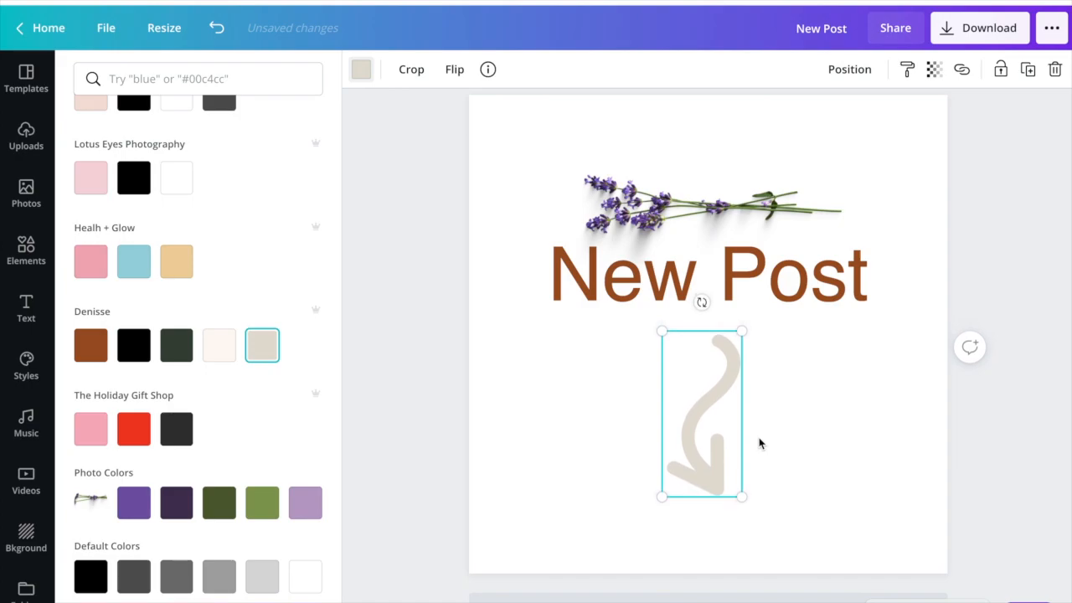
pyautogui.press('Down')
pyautogui.press('Down')
pyautogui.press('Down')
pyautogui.press('Down')
pyautogui.press('Down')
pyautogui.press('Down')
pyautogui.press('Down')
pyautogui.press('Down')
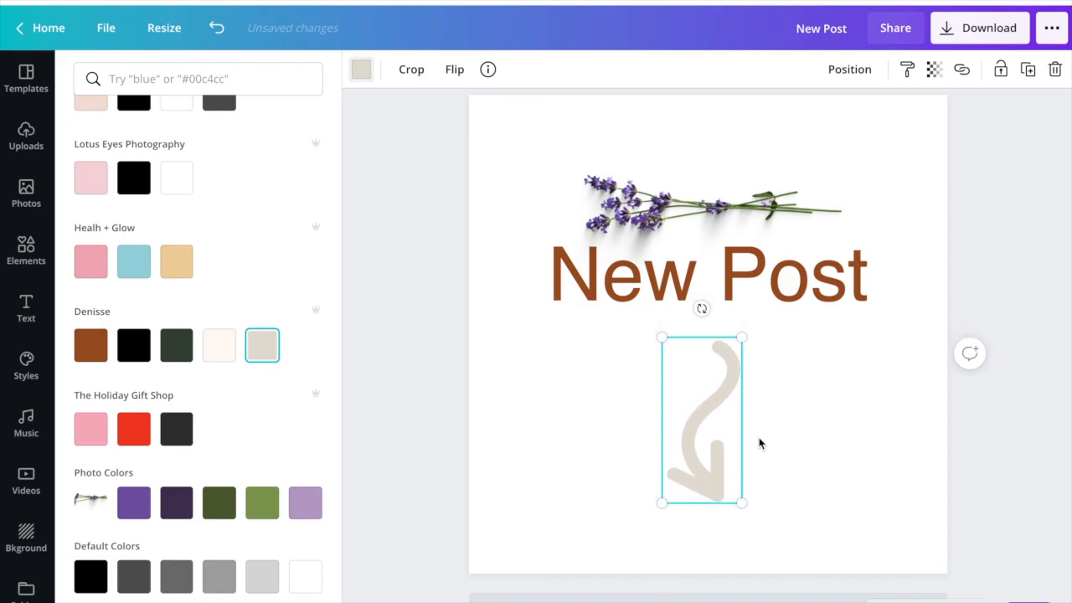
pyautogui.press('Down')
# - Tilt the lavender sprig about 7° clockwise on page 1 and by a similar angle counterclockwise on page 2
pyautogui.scroll(-7, 760, 443)
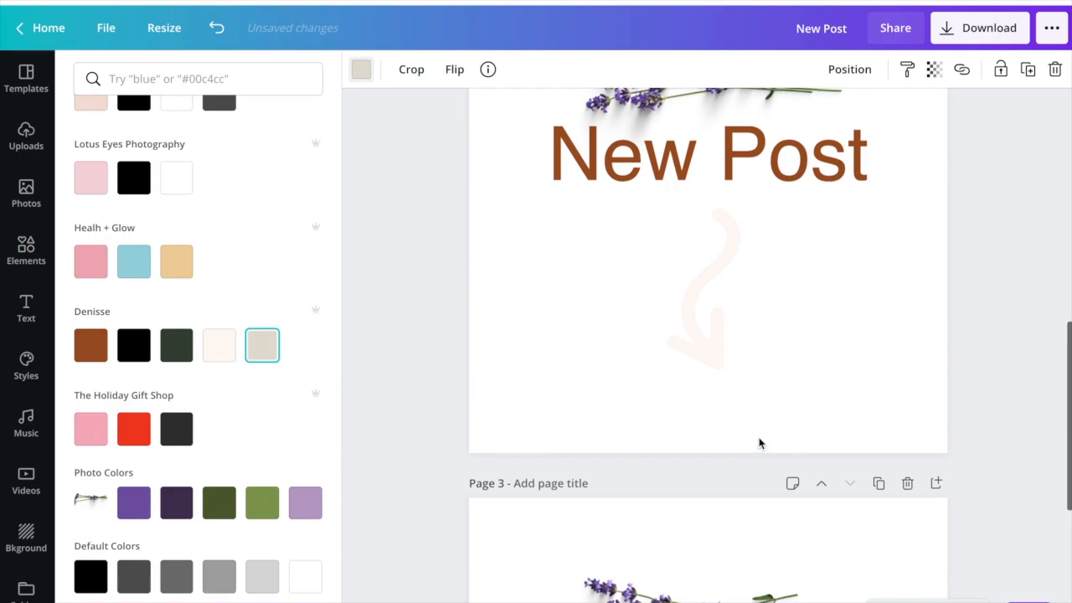
pyautogui.scroll(2, 758, 435)
pyautogui.click(718, 236)
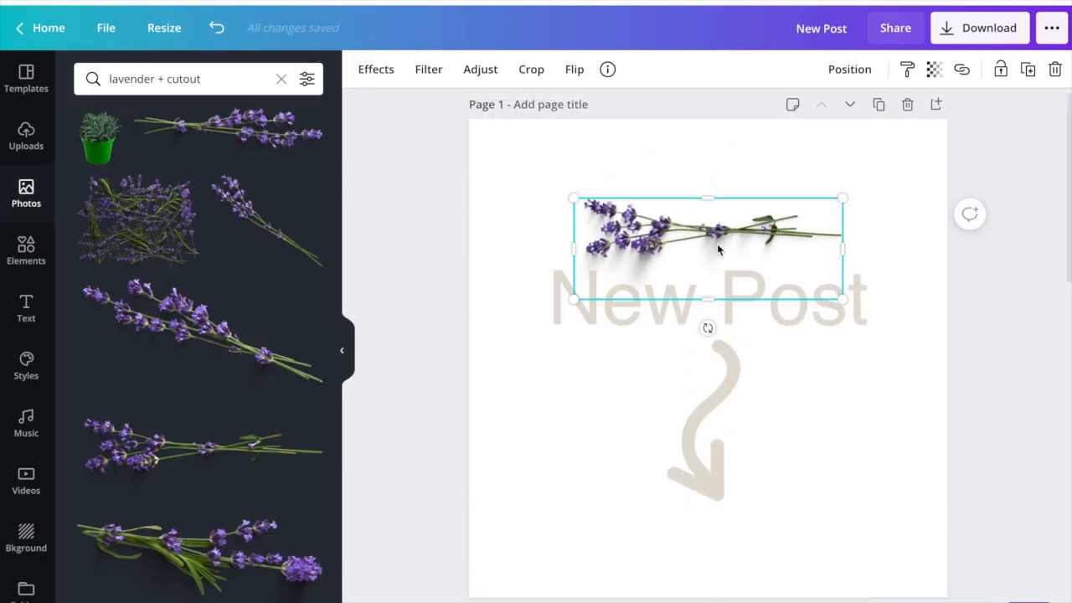
pyautogui.moveTo(709, 327); pyautogui.dragTo(698, 331)
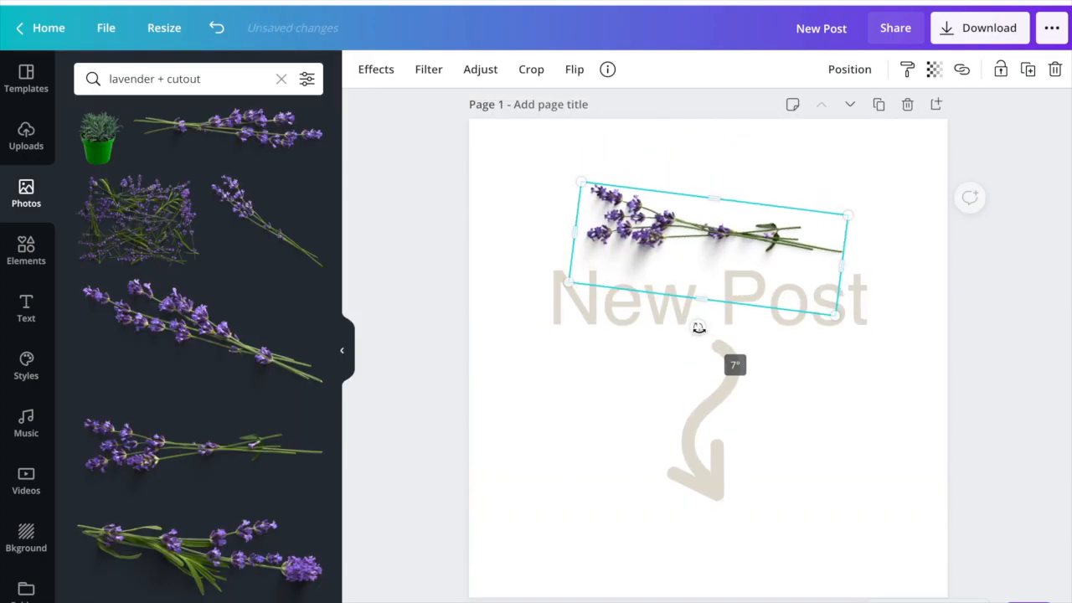
pyautogui.scroll(-5, 700, 333)
pyautogui.moveTo(708, 395); pyautogui.dragTo(717, 389)
# - Tilt the lavender sprig on page 3 slightly clockwise above the heading
pyautogui.scroll(-4, 718, 385)
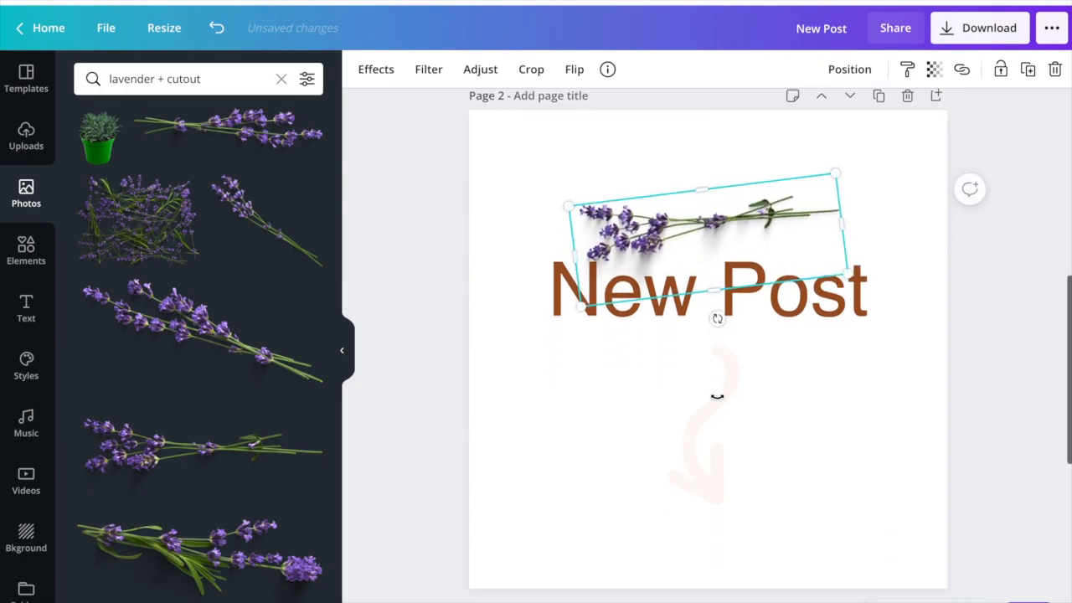
pyautogui.click(714, 516)
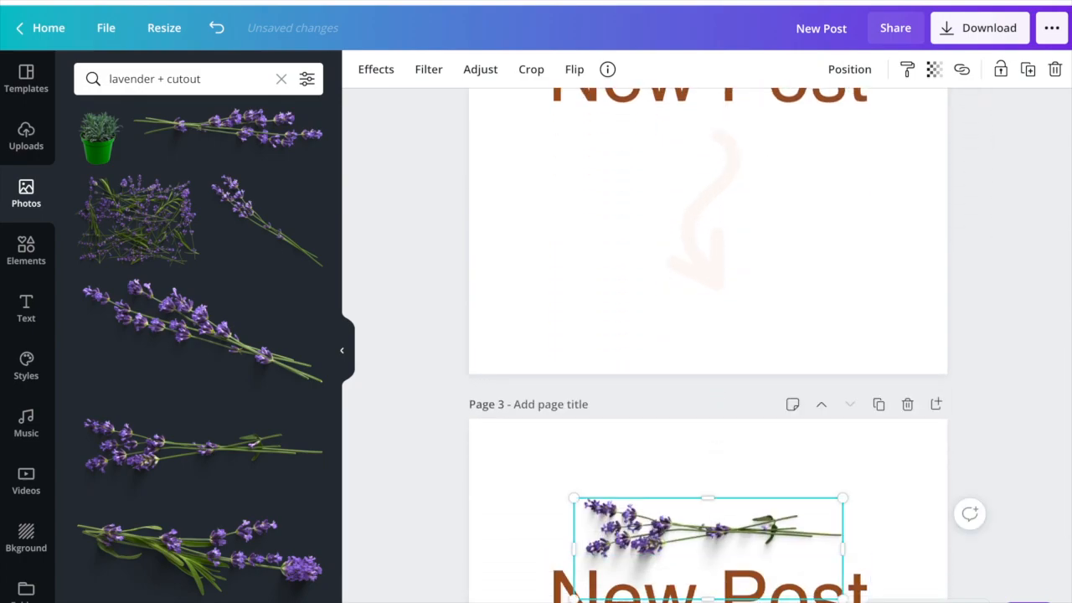
pyautogui.moveTo(708, 602); pyautogui.dragTo(703, 602)
pyautogui.scroll(-2, 738, 503)
pyautogui.scroll(3, 739, 503)
pyautogui.scroll(-4, 738, 503)
# - Try grey-beige on page 3's "New Post" heading and settle on the pale off-white brand colour
pyautogui.click(647, 328)
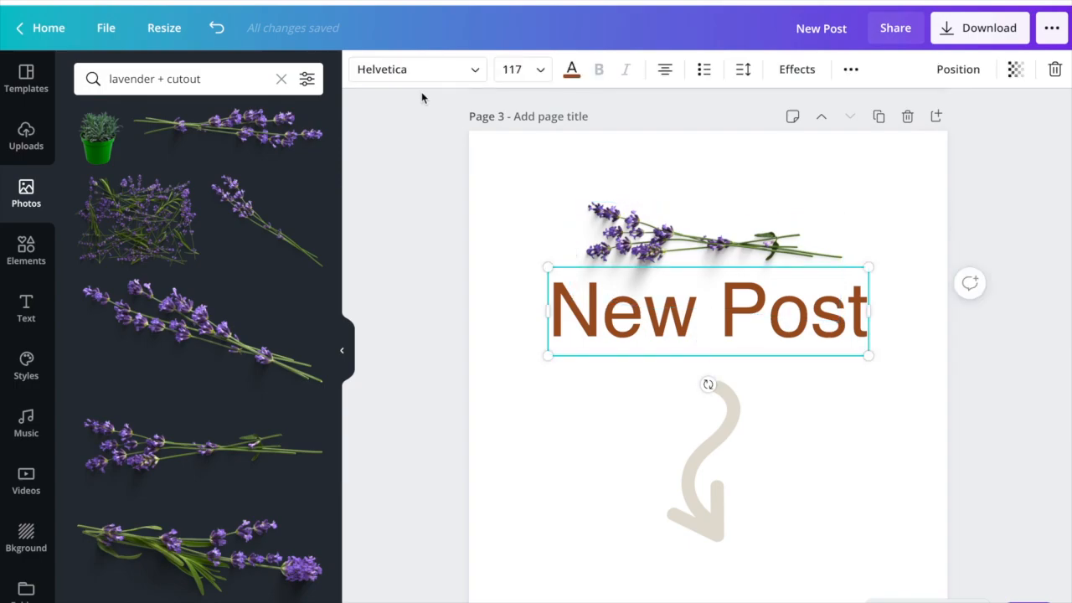
pyautogui.click(571, 68)
pyautogui.scroll(-4, 146, 323)
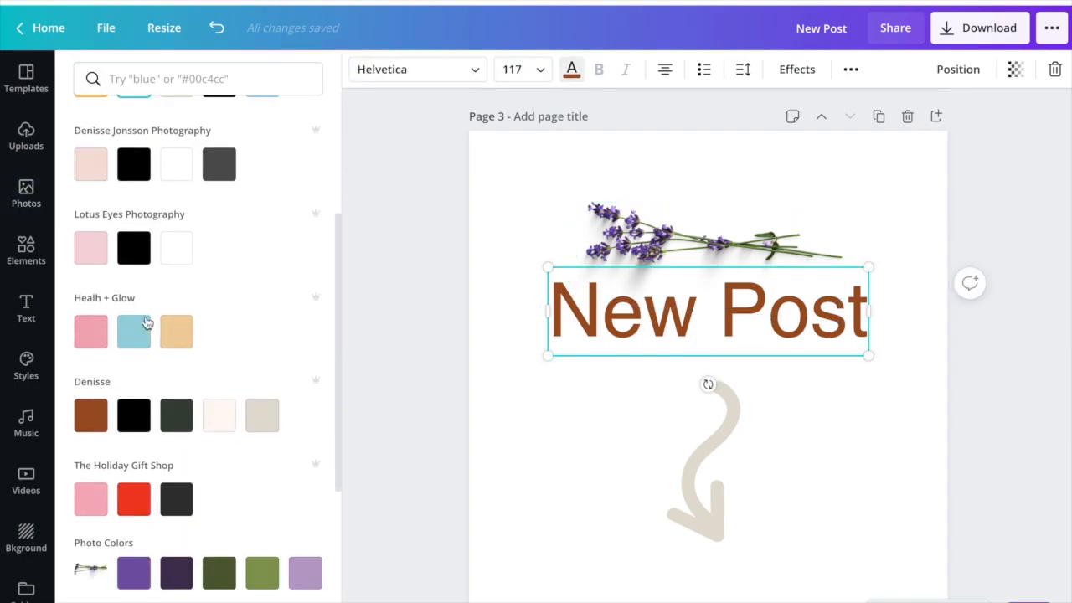
pyautogui.scroll(-1, 147, 324)
pyautogui.click(270, 362)
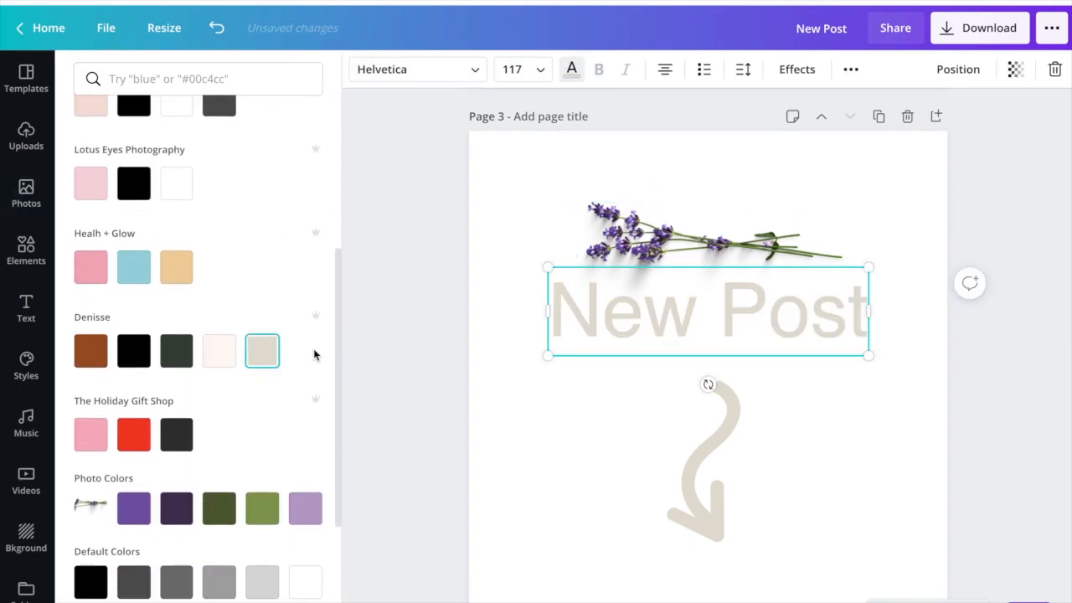
pyautogui.scroll(8, 577, 349)
pyautogui.scroll(-8, 577, 352)
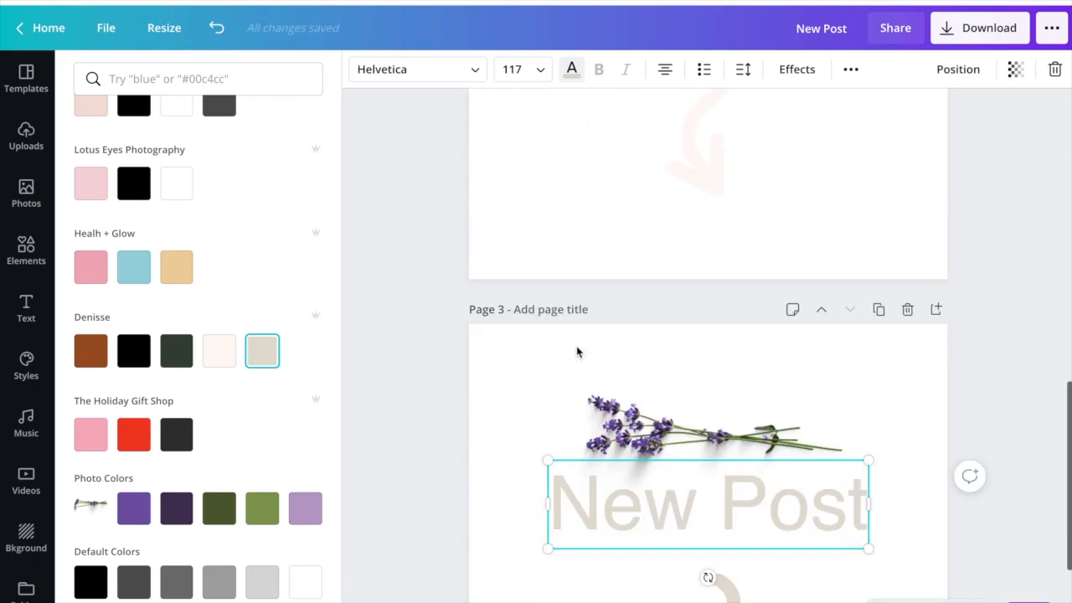
pyautogui.click(219, 352)
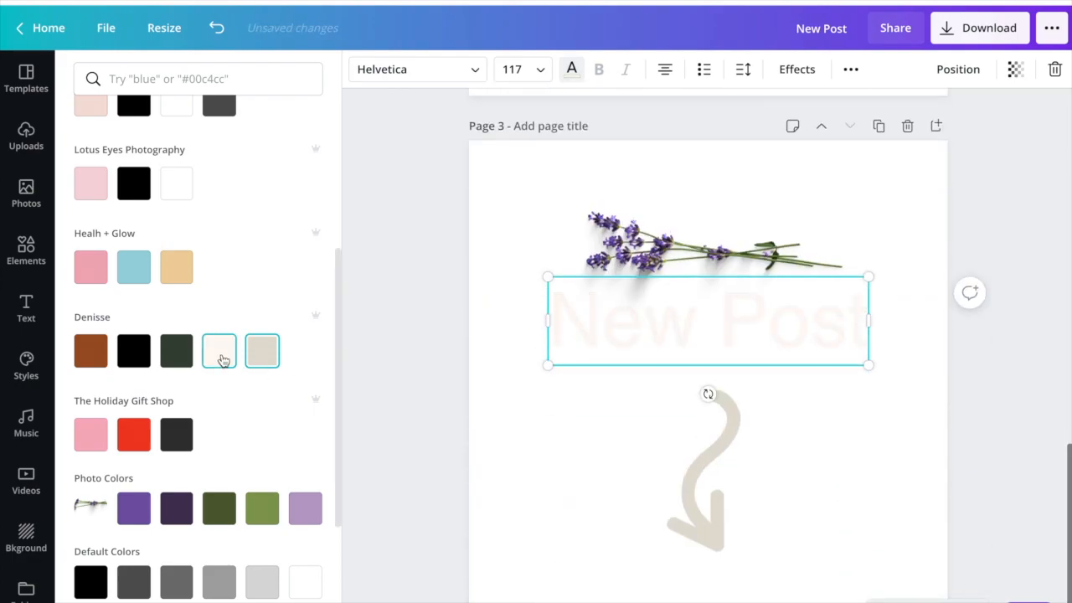
pyautogui.click(857, 232)
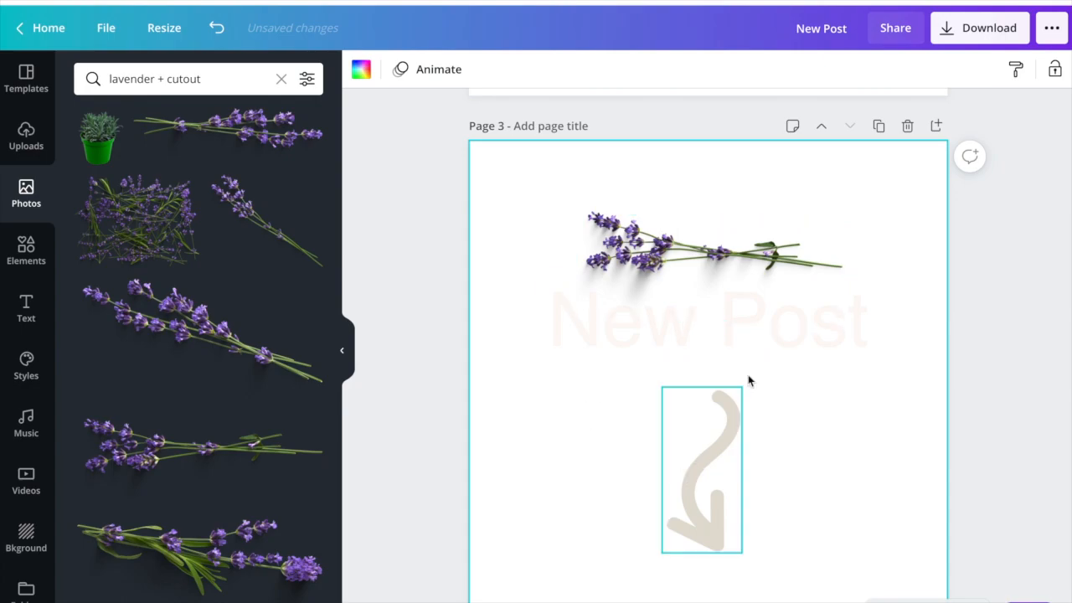
# - Download all three pages as PNG at 1000 × 1000 px with a transparent background, and return to the design
pyautogui.scroll(7, 706, 392)
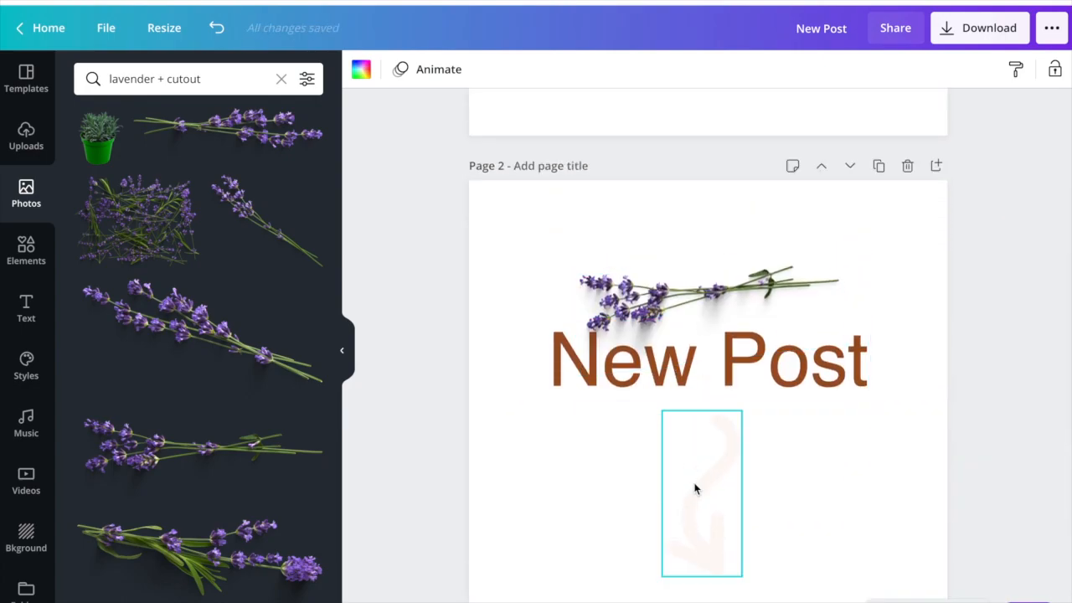
pyautogui.scroll(-7, 696, 489)
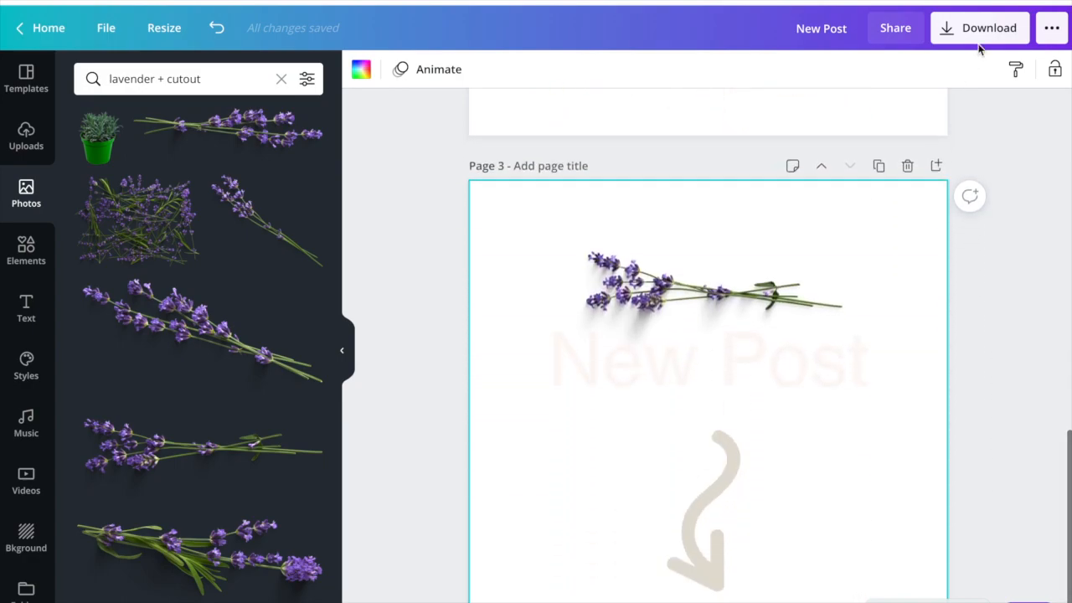
pyautogui.click(988, 34)
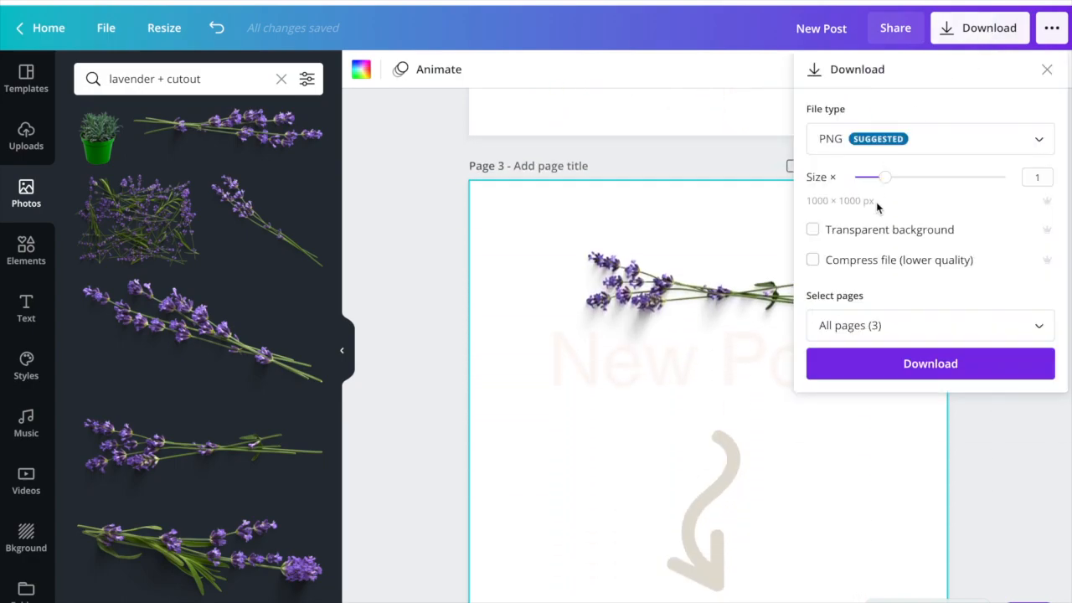
pyautogui.click(812, 230)
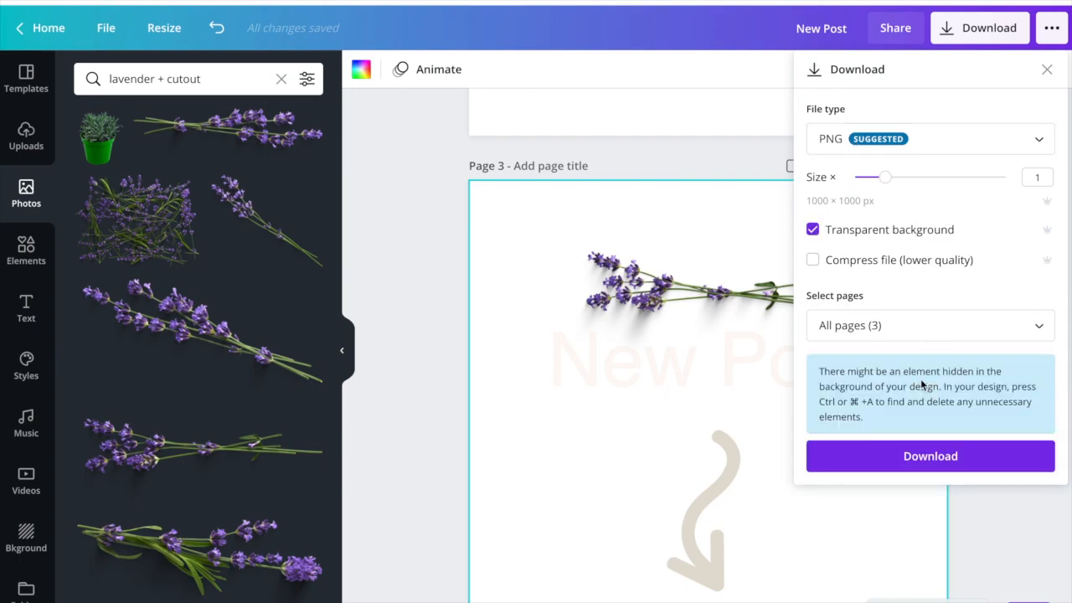
pyautogui.click(931, 459)
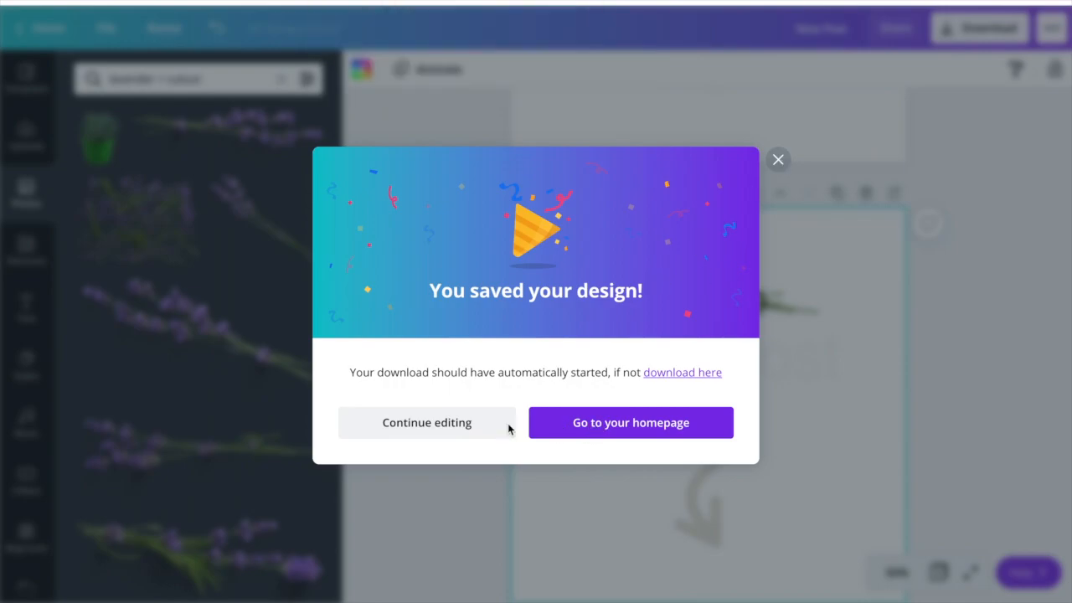
pyautogui.click(471, 427)
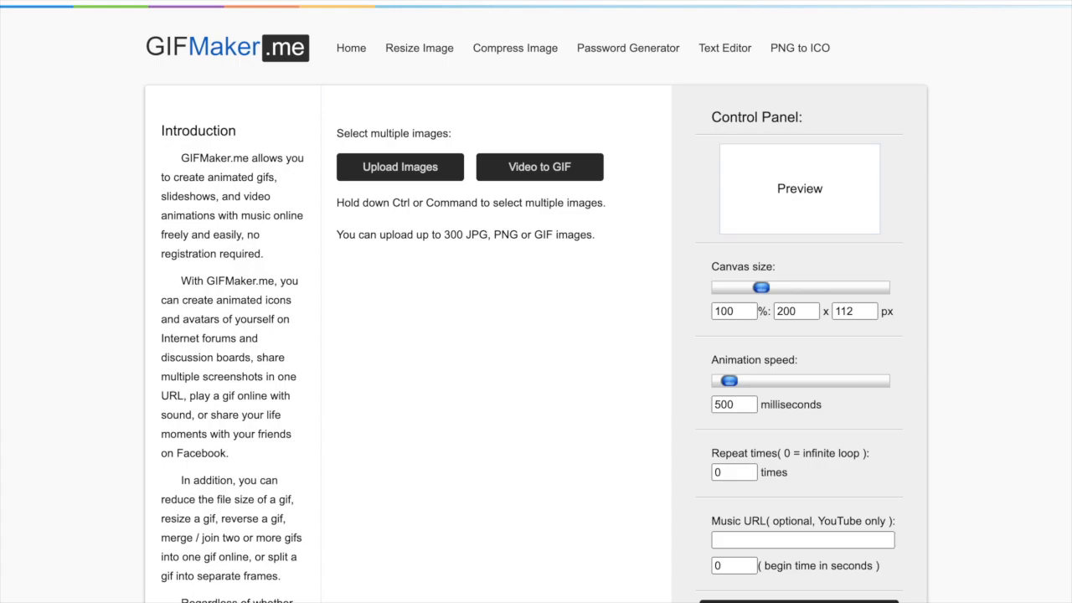
# - In GIFMaker.me, upload 1.png, 2.png and 3.png from the New Post folder on the Desktop
pyautogui.click(394, 166)
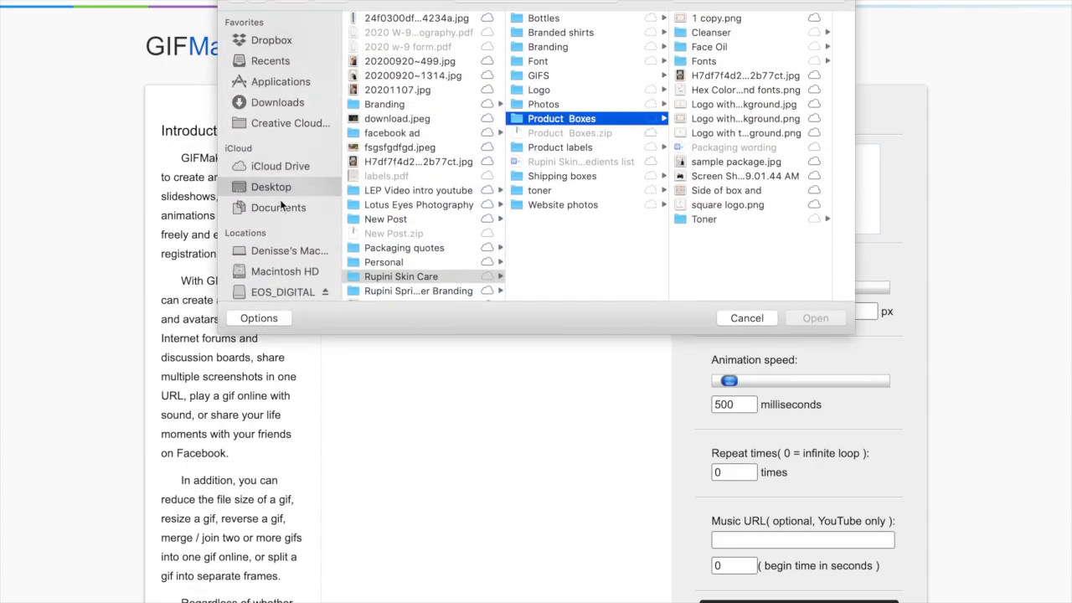
pyautogui.click(277, 188)
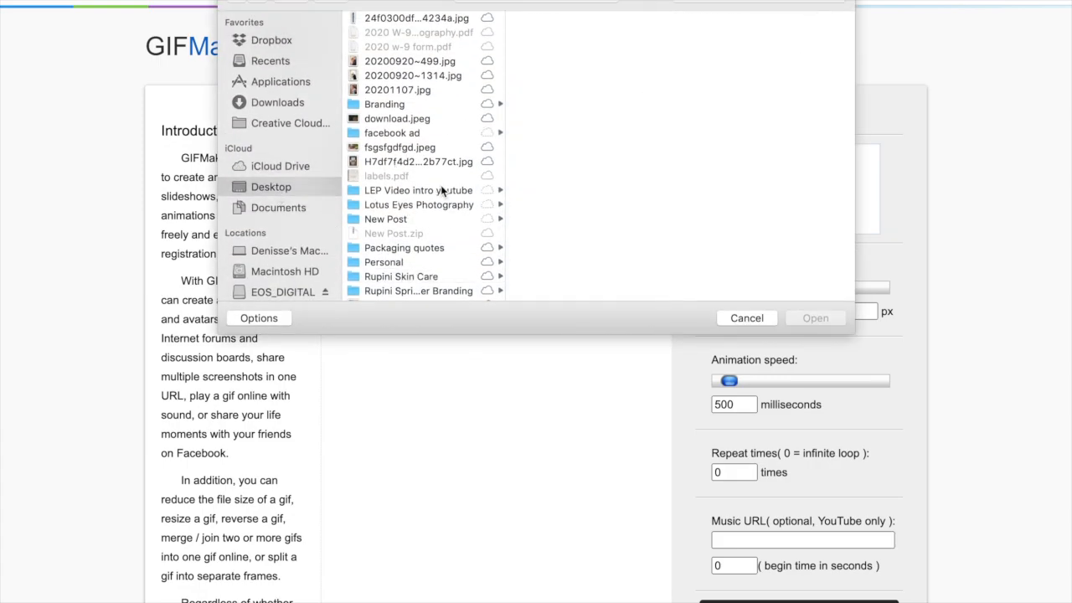
pyautogui.scroll(-5, 440, 185)
pyautogui.scroll(2, 389, 167)
pyautogui.scroll(6, 391, 170)
pyautogui.click(387, 219)
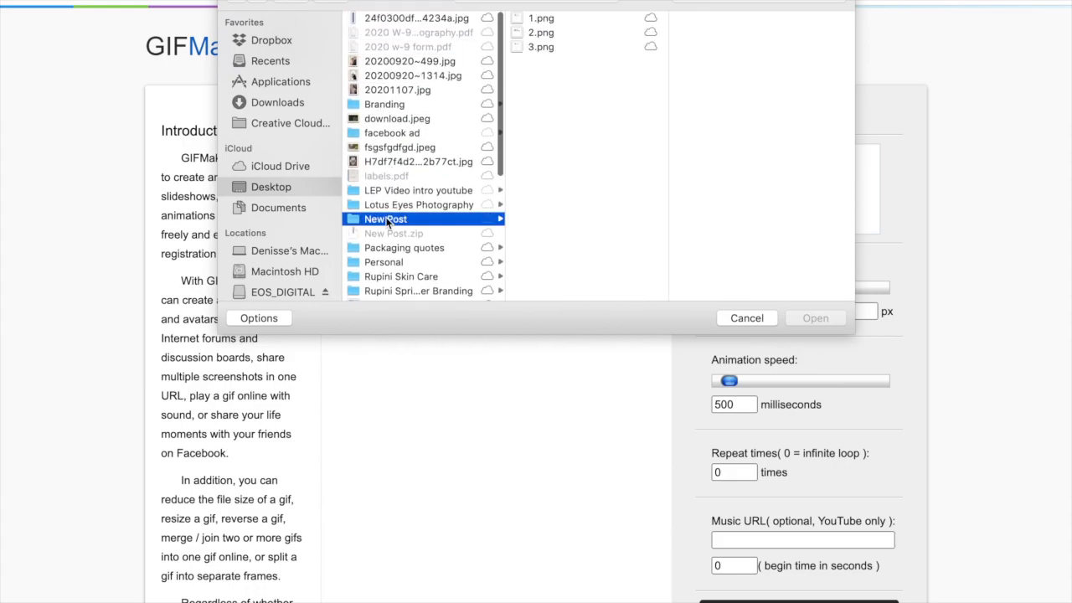
pyautogui.click(538, 18)
pyautogui.click(539, 60)
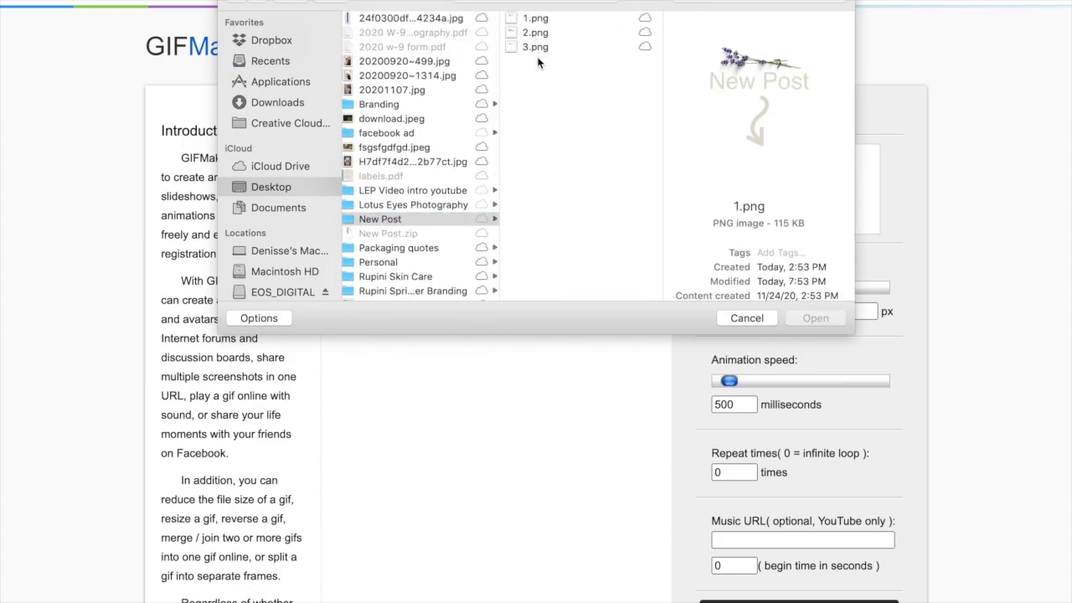
pyautogui.click(541, 16)
pyautogui.keyDown('shift'); pyautogui.click(536, 47); pyautogui.keyUp('shift')
pyautogui.click(810, 324)
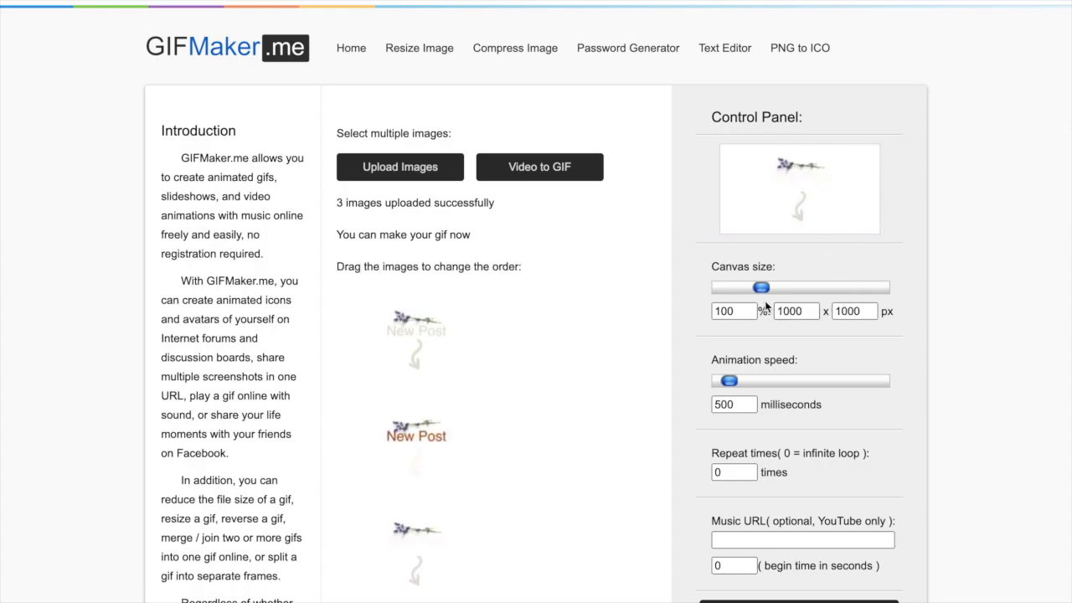
# - Create the GIF animation with a 102% canvas (1020 x 1020 px) and an animation speed of 300 milliseconds
pyautogui.moveTo(761, 289)
pyautogui.mouseDown()
pyautogui.moveTo(749, 291)
pyautogui.moveTo(763, 293)
pyautogui.mouseUp()
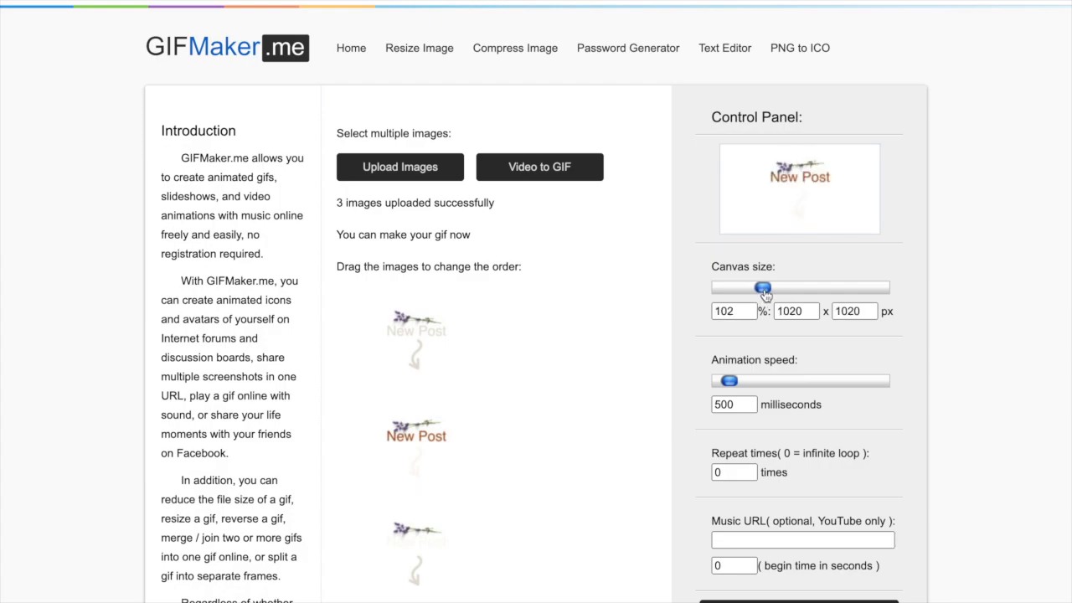
pyautogui.moveTo(730, 382)
pyautogui.mouseDown()
pyautogui.moveTo(779, 384)
pyautogui.moveTo(725, 383)
pyautogui.mouseUp()
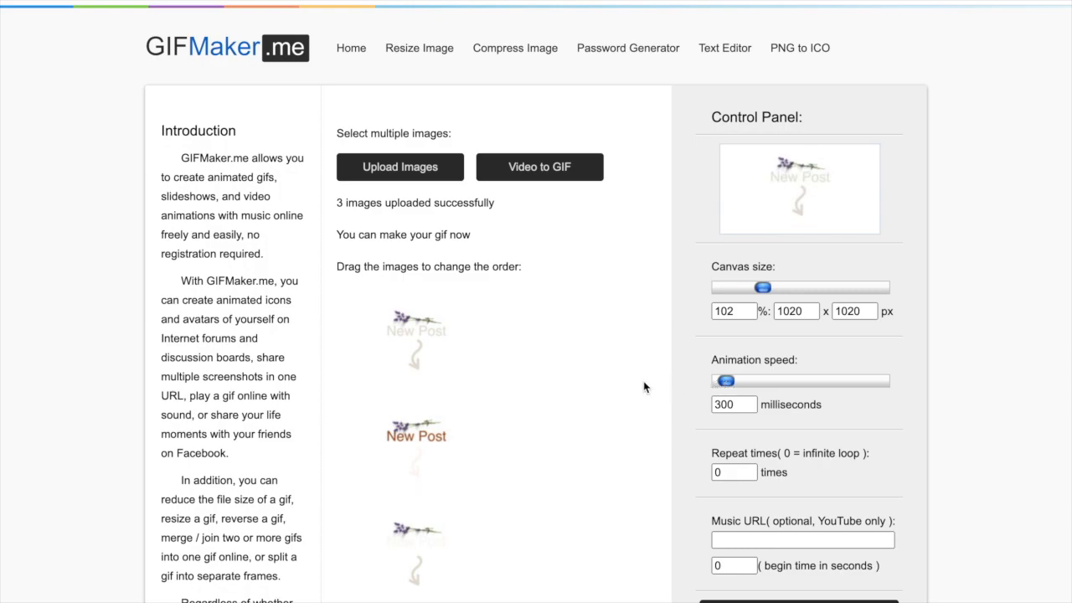
pyautogui.scroll(-3, 813, 384)
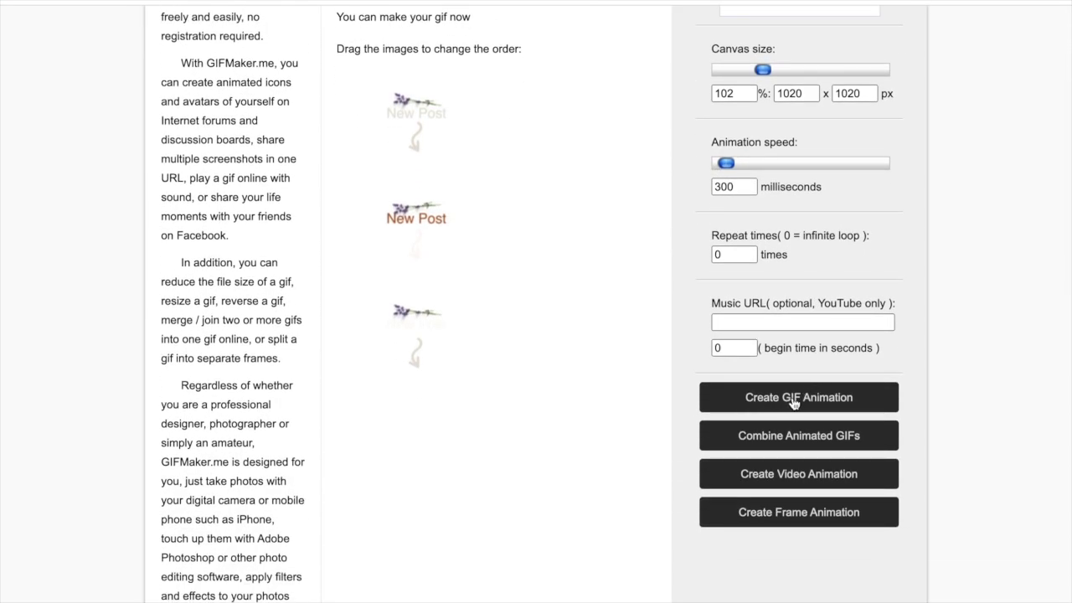
pyautogui.click(794, 404)
# - Download the generated GIF, keeping both files where the name is already in use
pyautogui.scroll(-1, 787, 418)
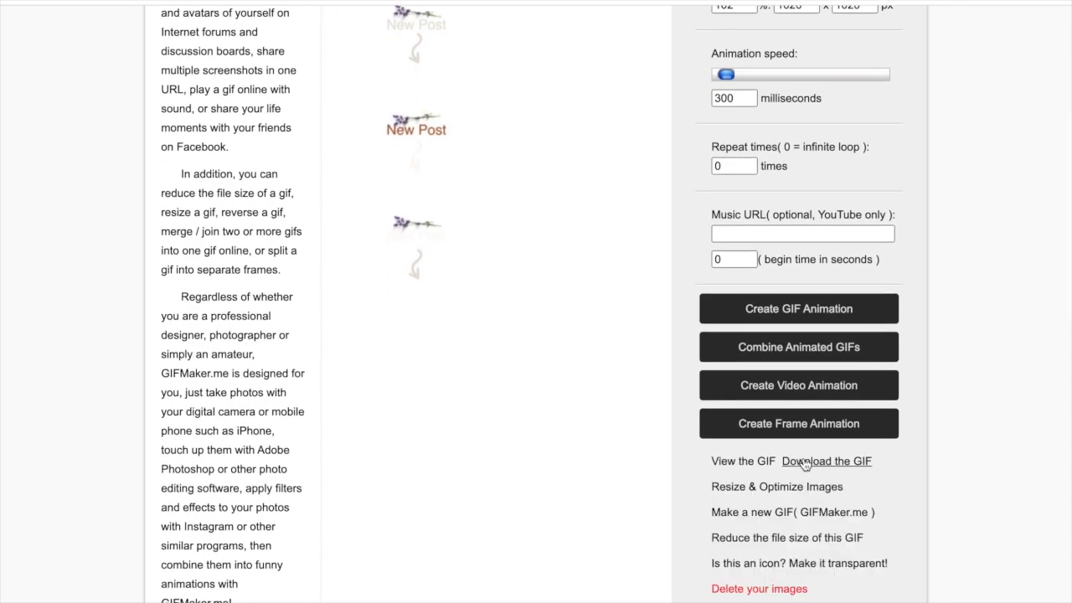
pyautogui.click(812, 466)
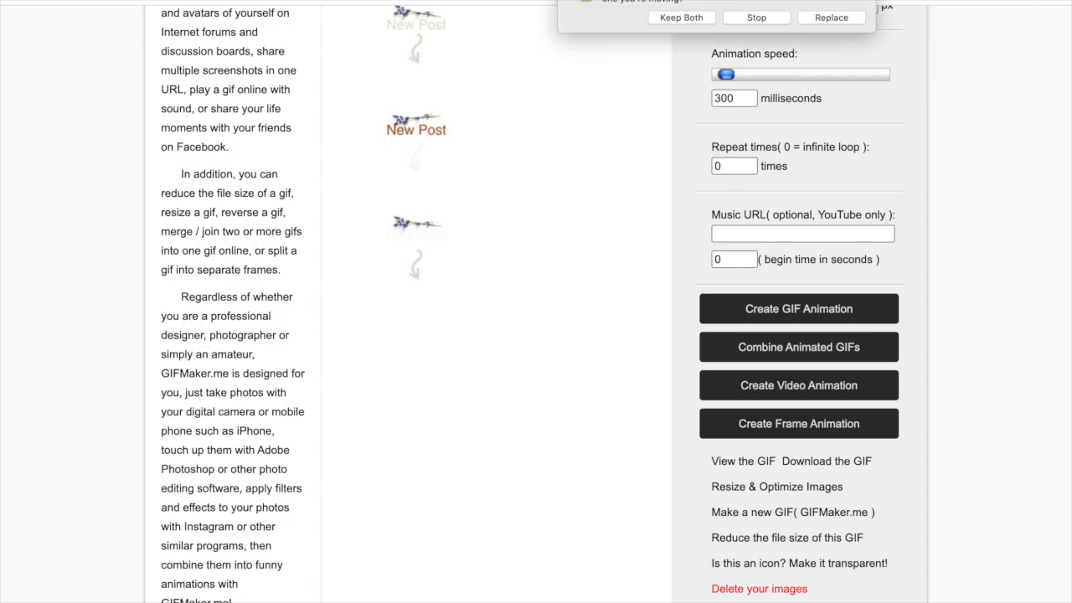
pyautogui.click(680, 19)
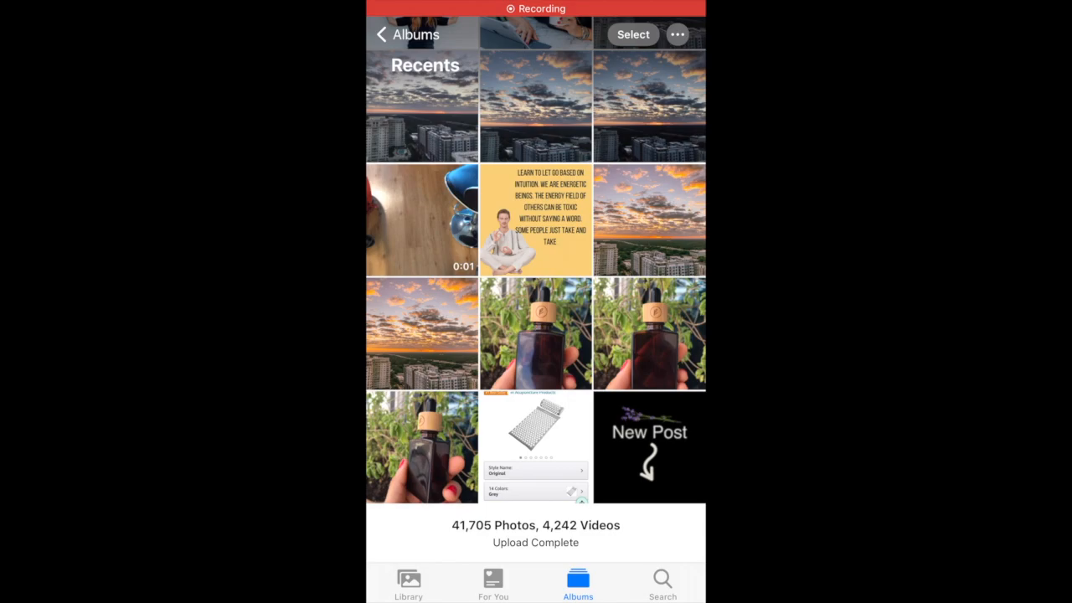
# - In the phone's Photos app, open the "New Post" GIF from the Recents album and copy it
pyautogui.click(649, 446)
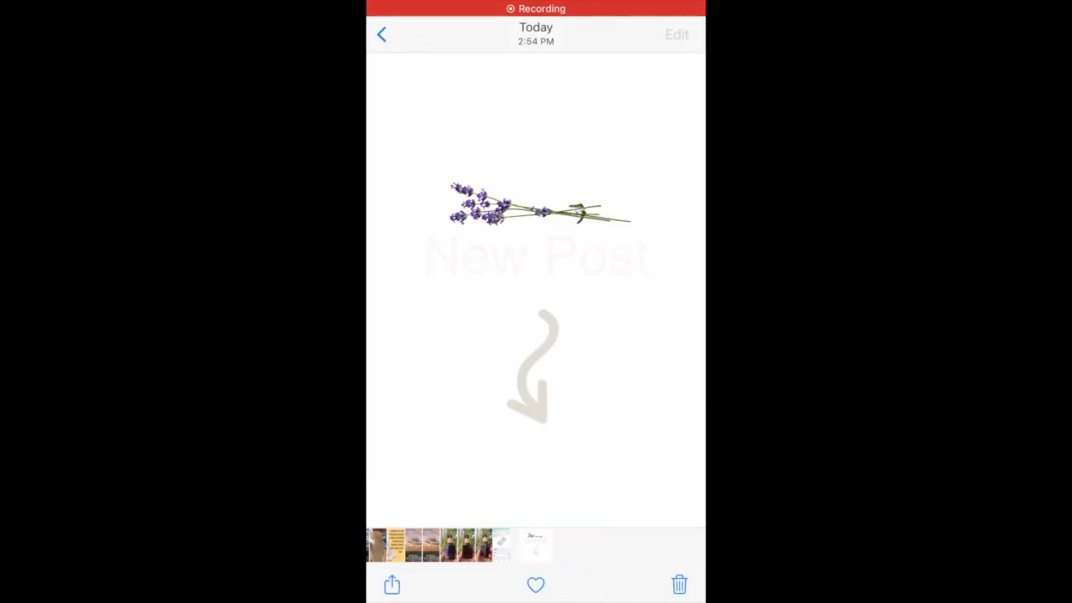
pyautogui.click(391, 584)
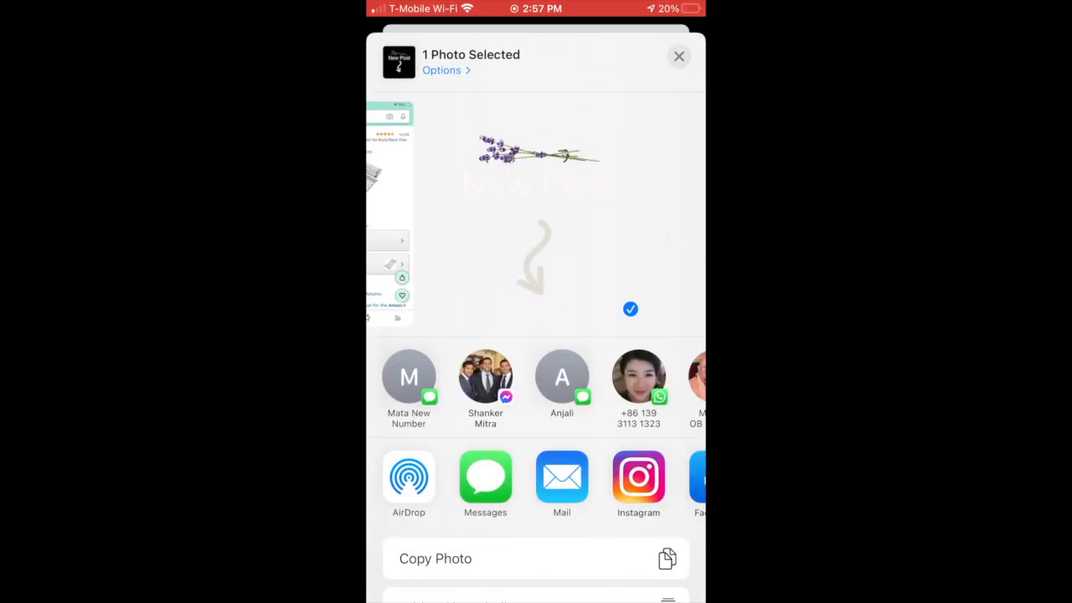
pyautogui.scroll(-2, 536, 377)
pyautogui.click(536, 448)
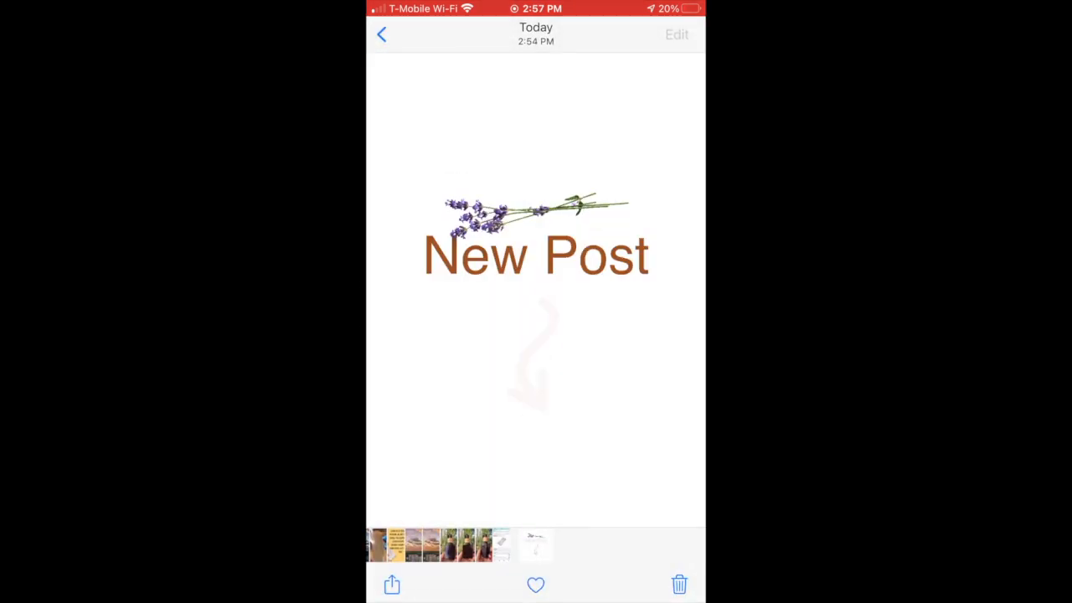
# - Switch to Instagram and take a new story photo of the laptop on the counter
pyautogui.press('Home')
pyautogui.click(574, 452)
pyautogui.click(546, 340)
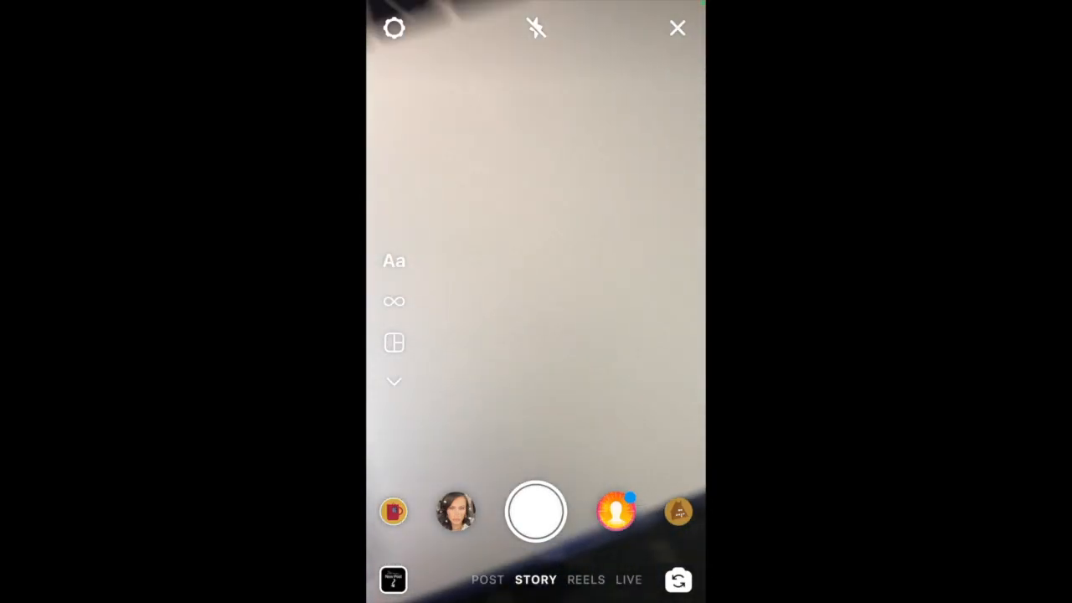
pyautogui.click(535, 512)
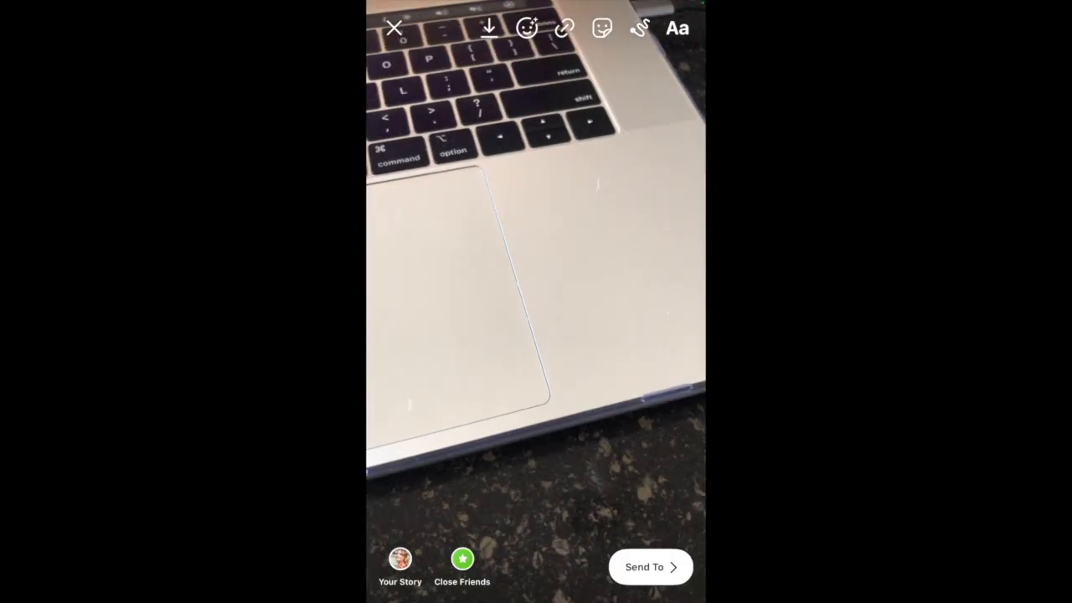
# - Paste the copied "New Post" GIF onto the story photo, then enlarge it and move it to the photo's lower right
pyautogui.click(677, 26)
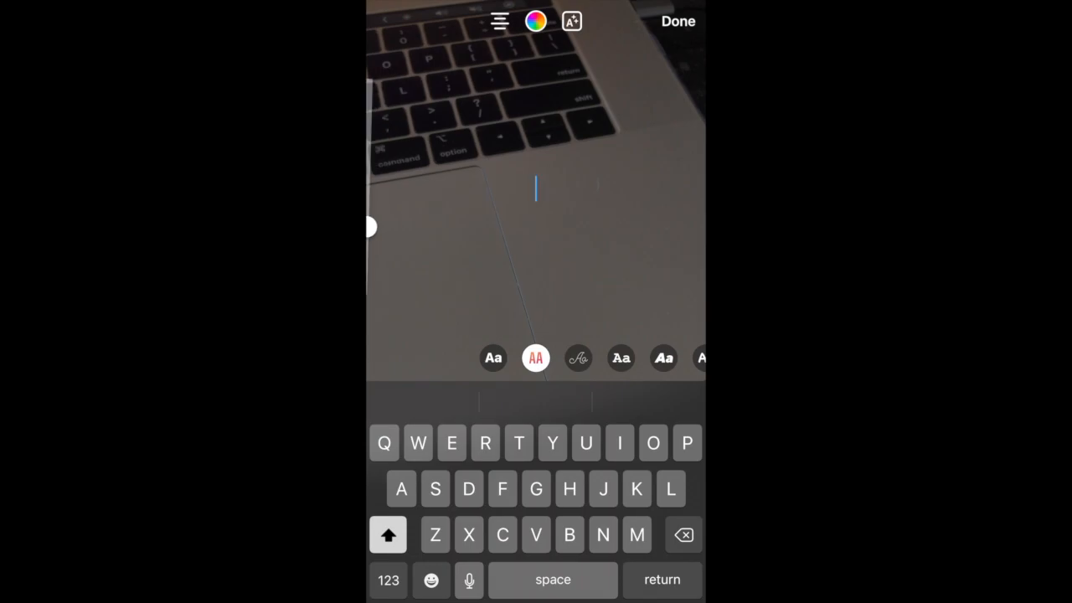
pyautogui.click(536, 189)
pyautogui.click(536, 145)
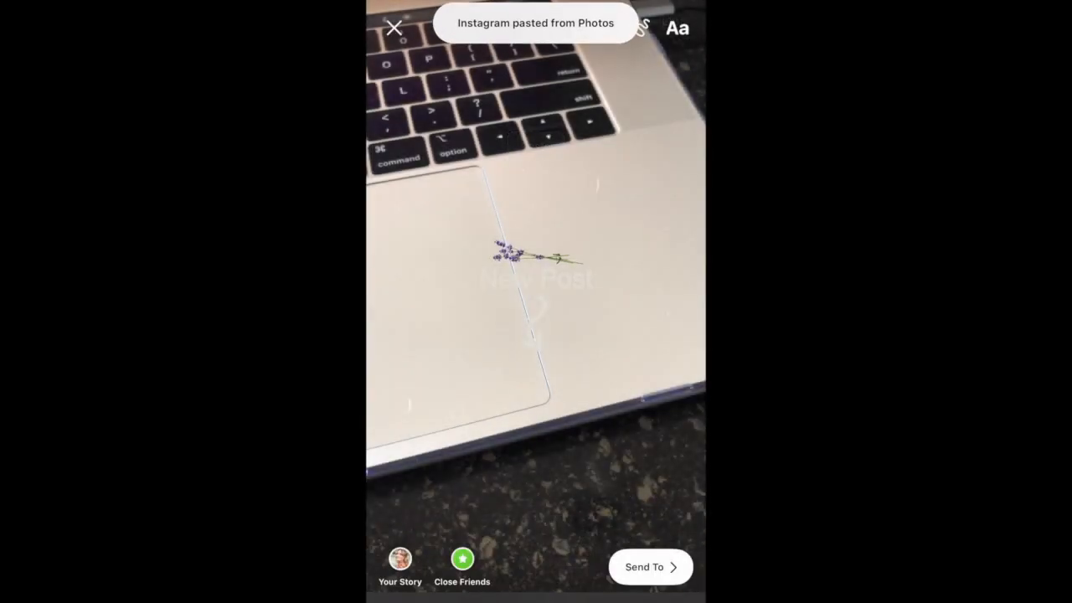
pyautogui.moveTo(536, 279); pyautogui.dragTo(586, 479)
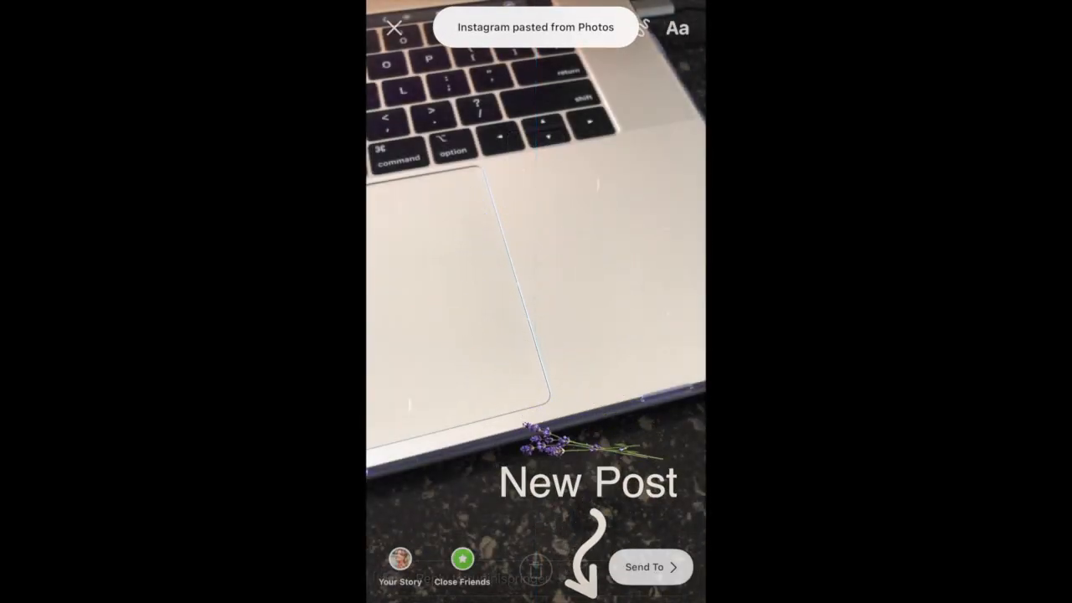